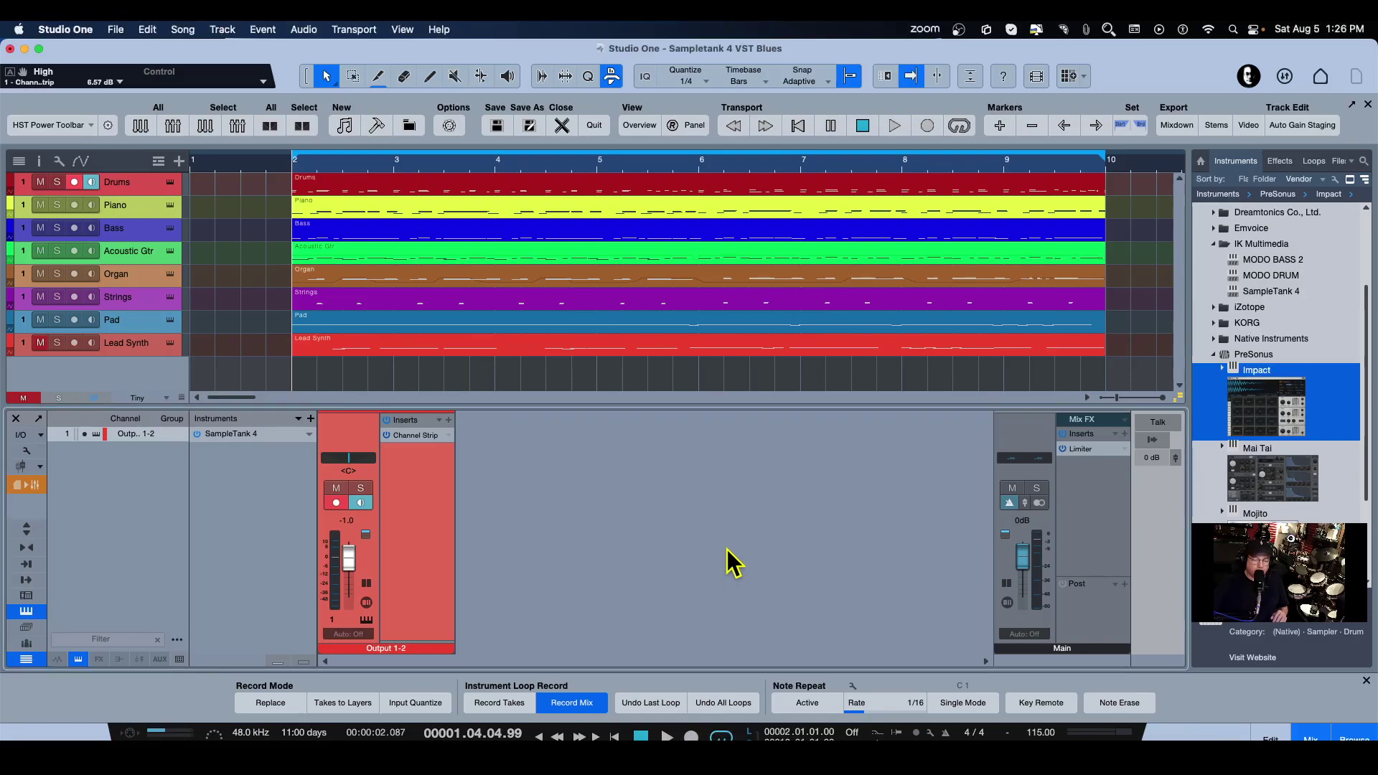
Step: Play the song from bar 2 for several bars, and stop playback
key(space)
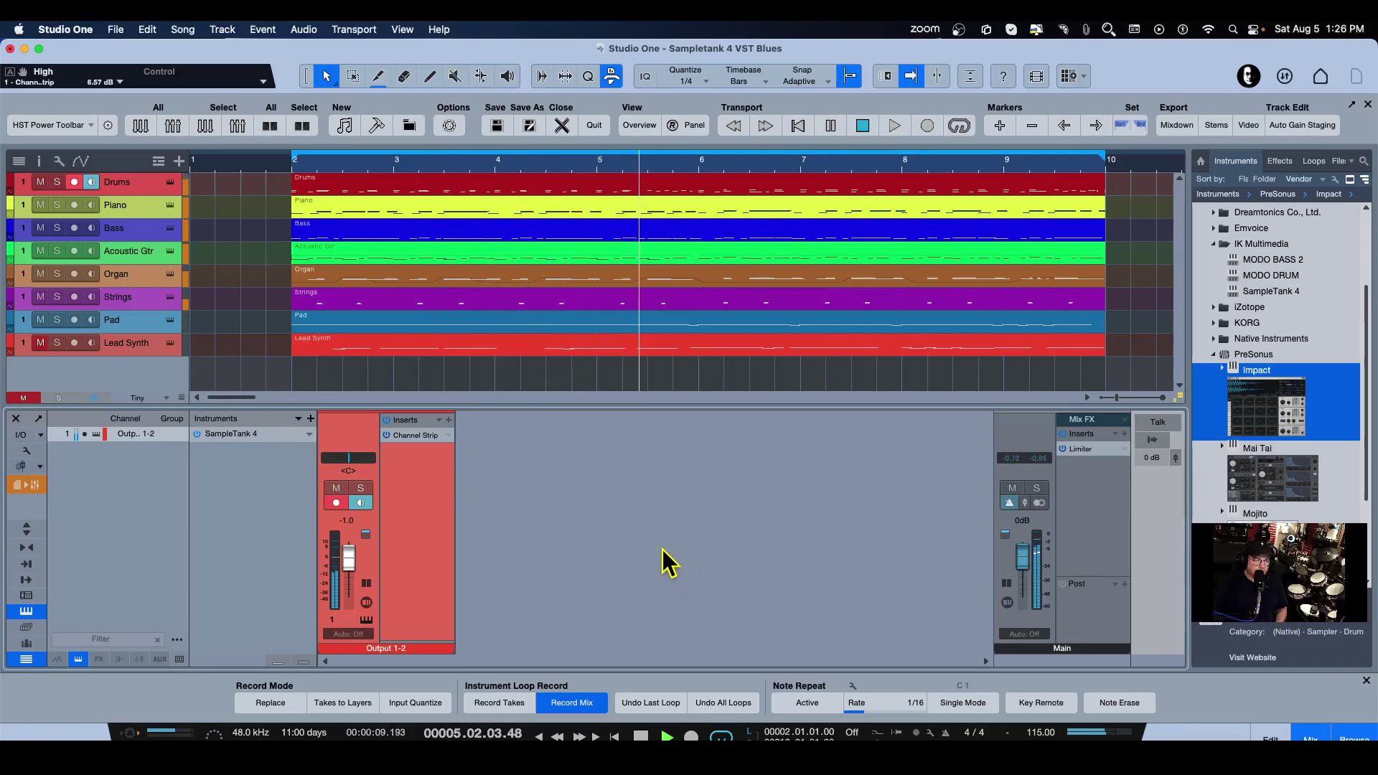
key(space)
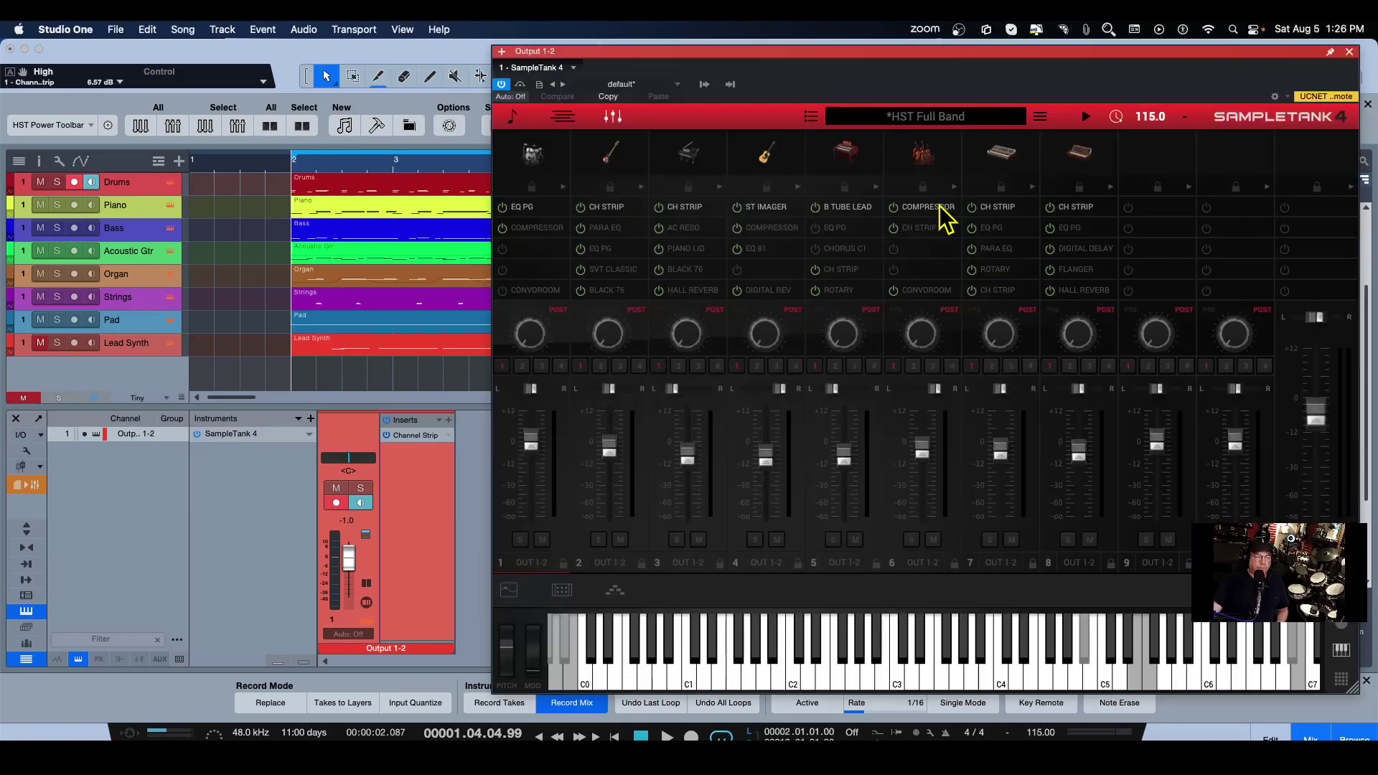
Step: Move the SampleTank 4 window clear of the track controls and show its parts list with MIDI channels
drag(913, 70, 934, 64)
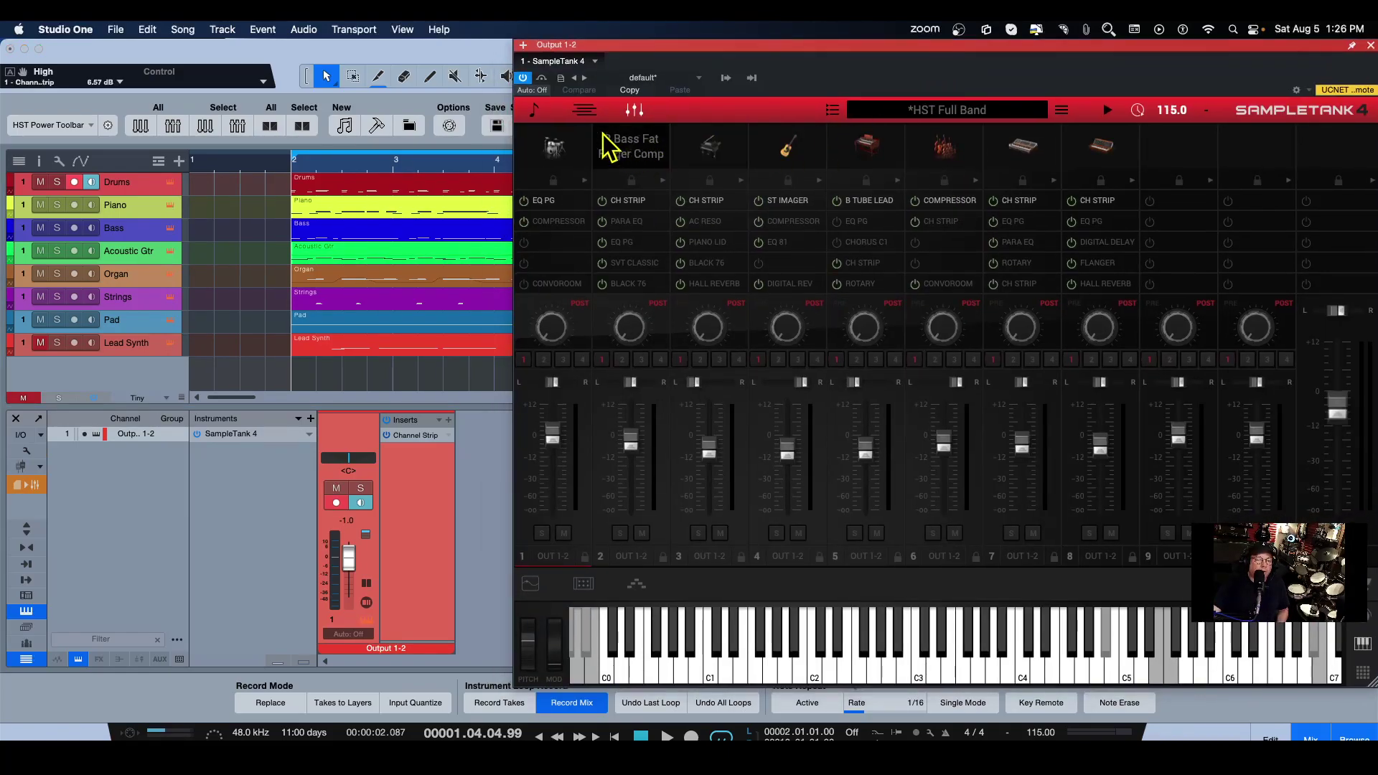
click(531, 112)
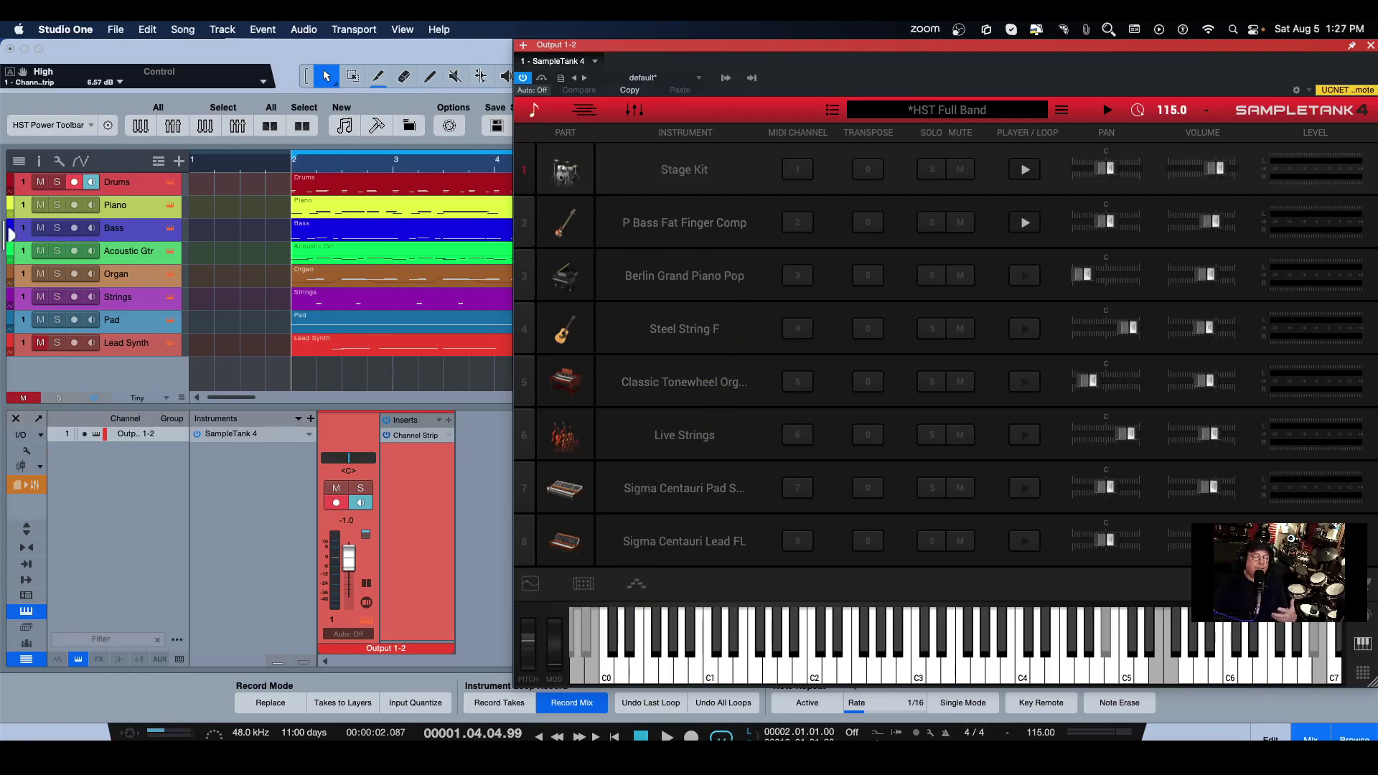
Step: Arm and disarm the Drums, Piano and Bass tracks one after another to audition each instrument, leaving all disarmed
click(77, 182)
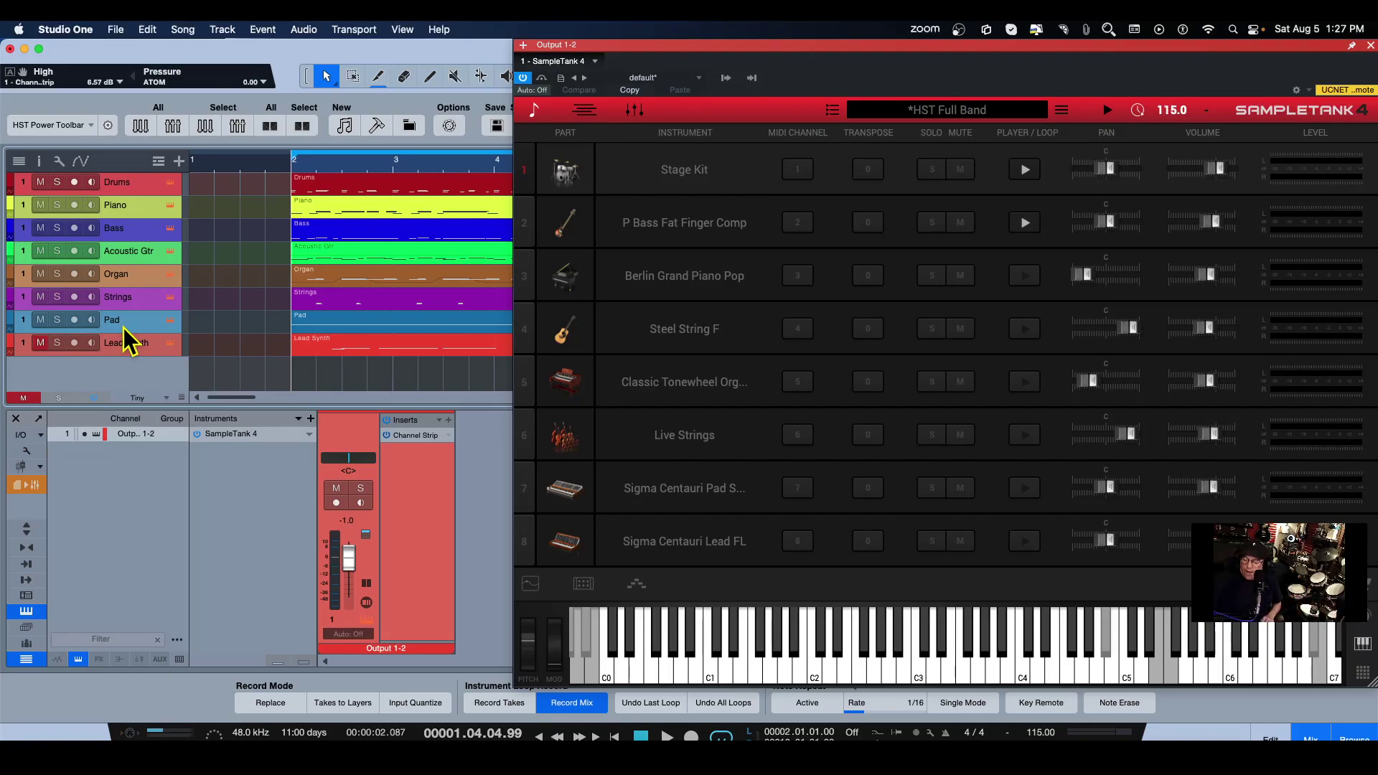
click(74, 182)
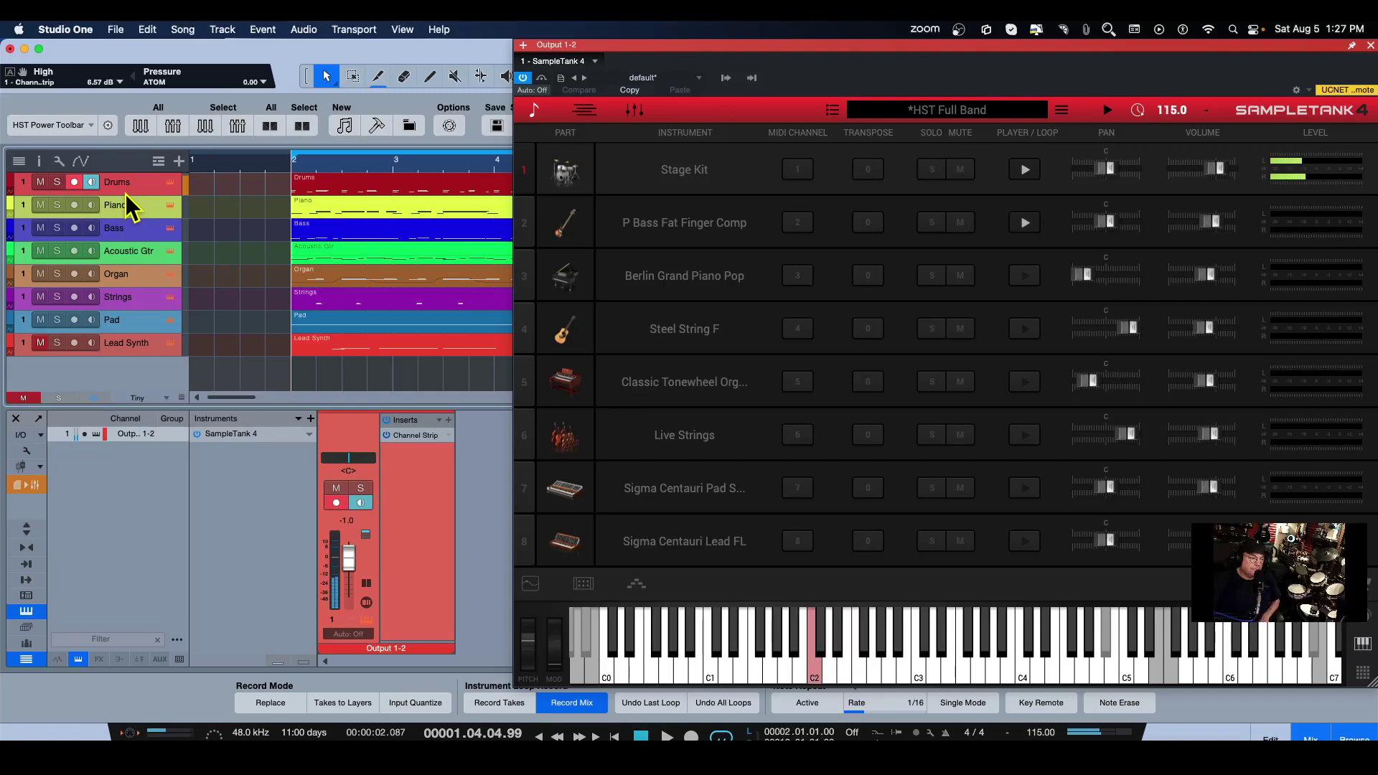
click(74, 183)
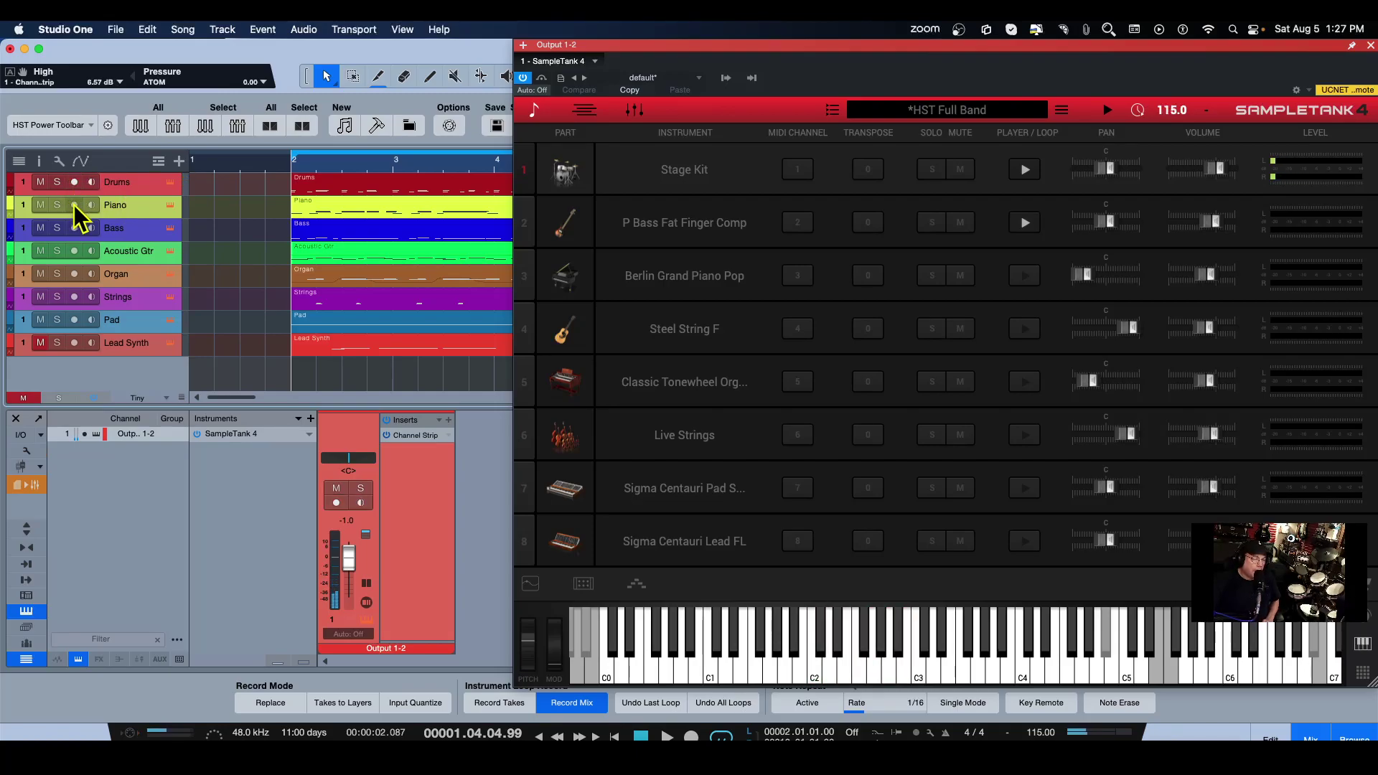
click(74, 205)
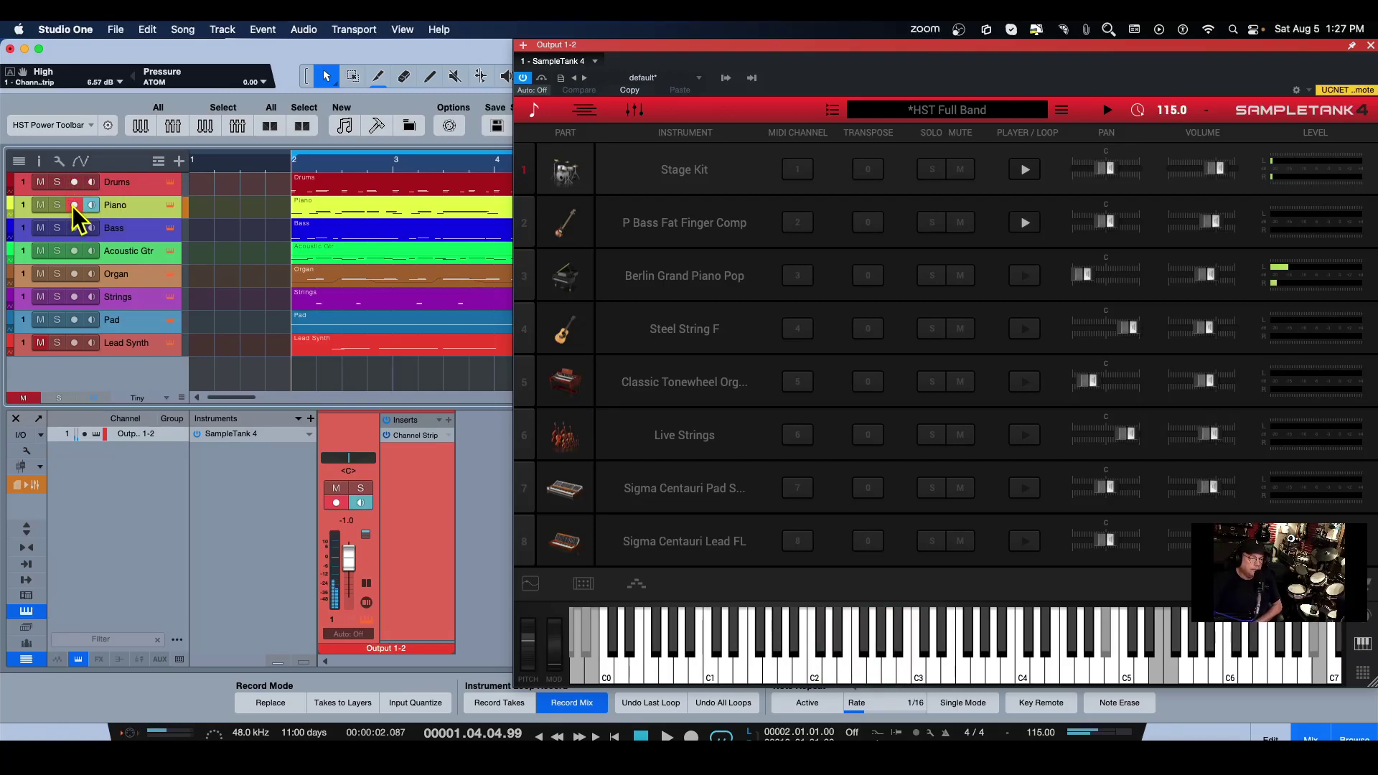
click(74, 206)
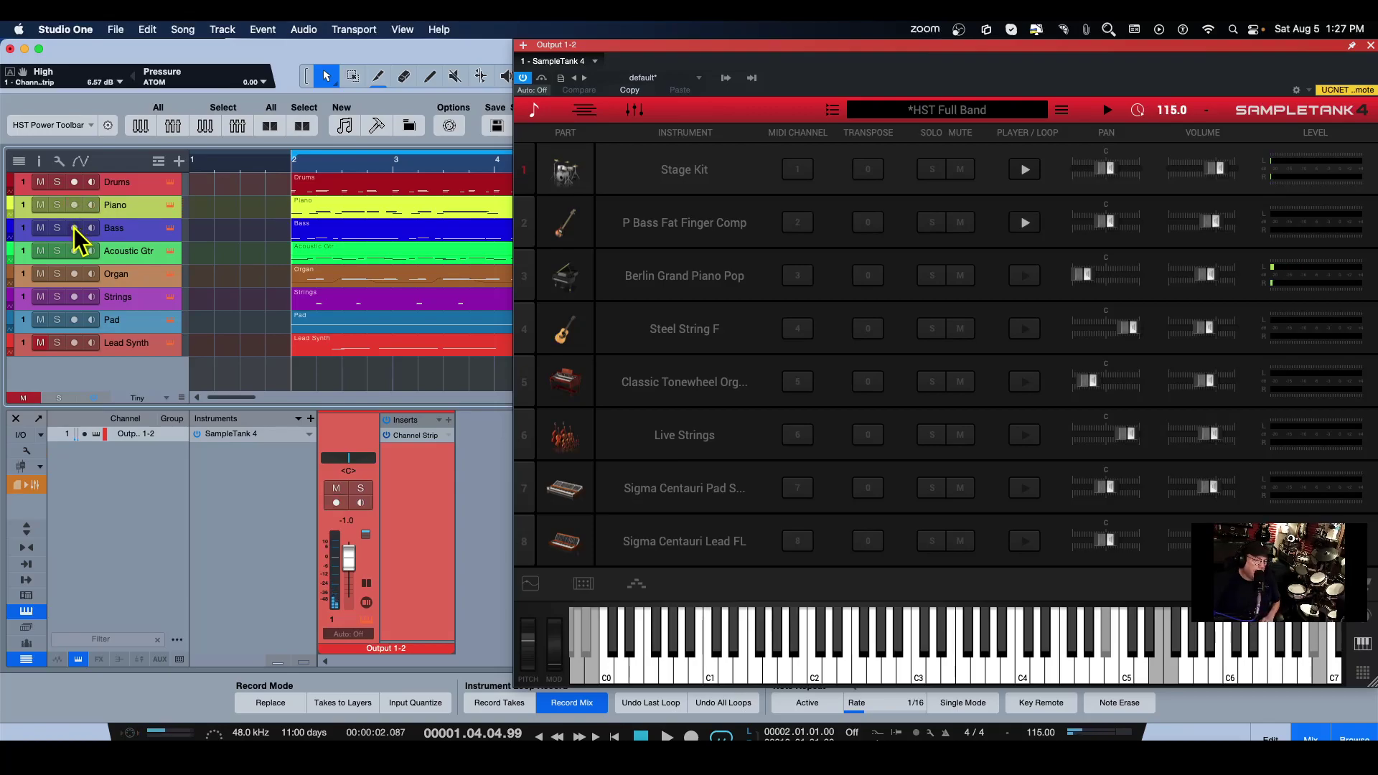
click(75, 228)
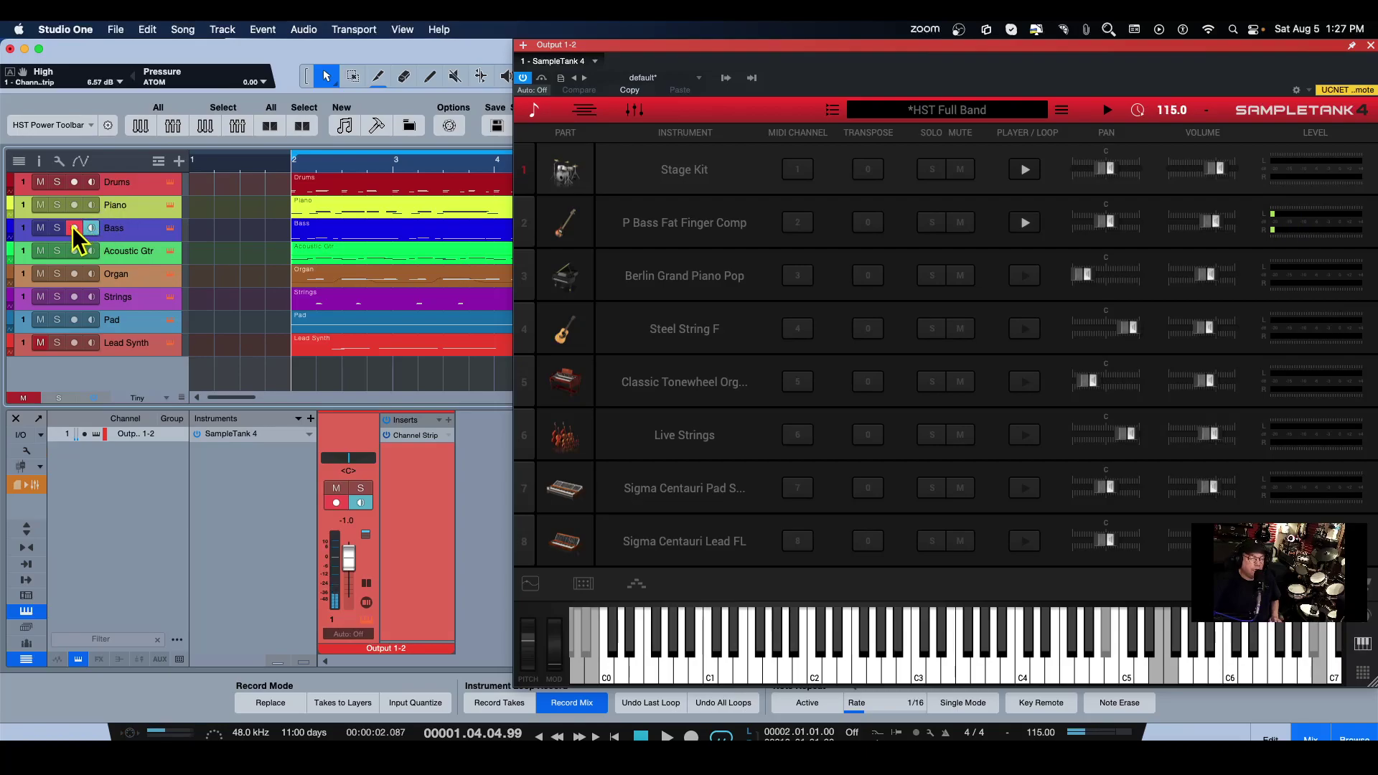
click(75, 228)
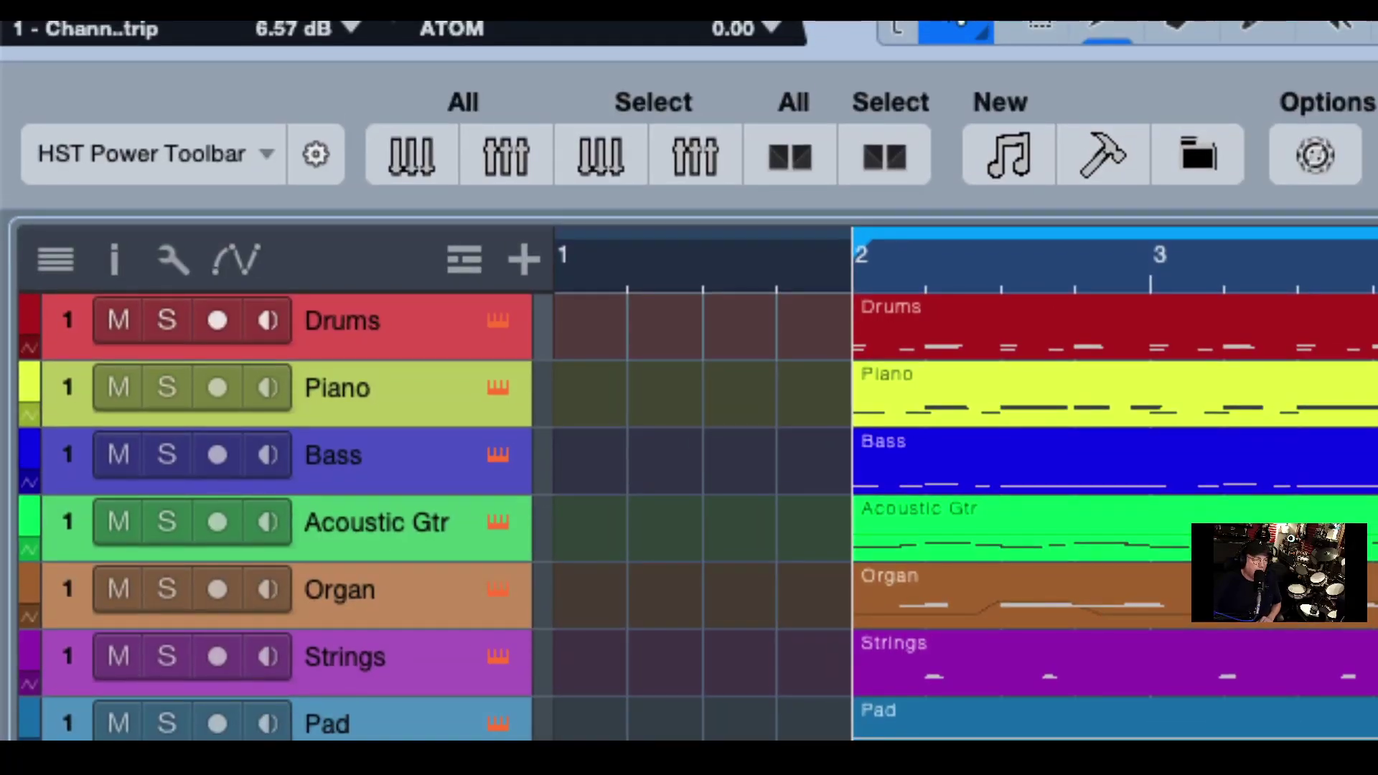
Step: Enable Instrument Input follows Selection in the arrangement options
click(170, 260)
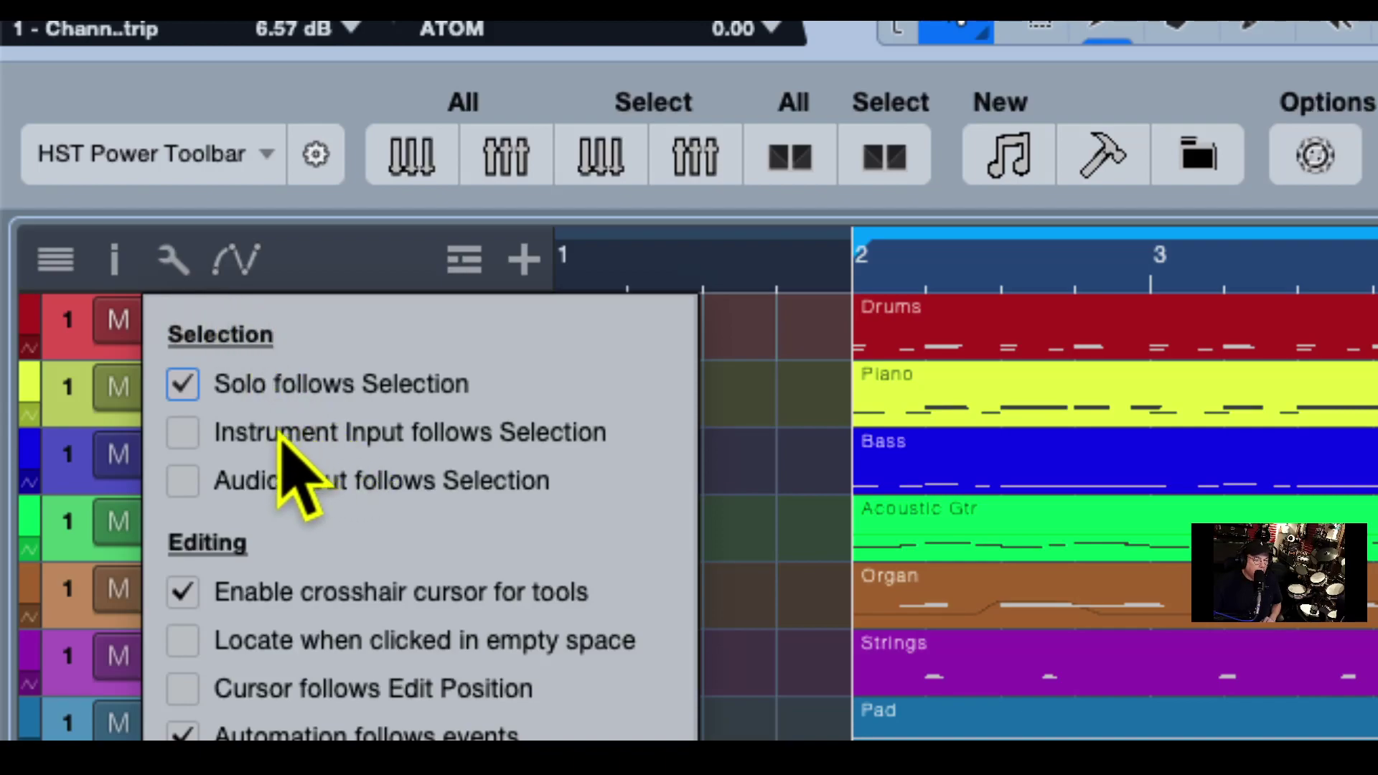
click(352, 434)
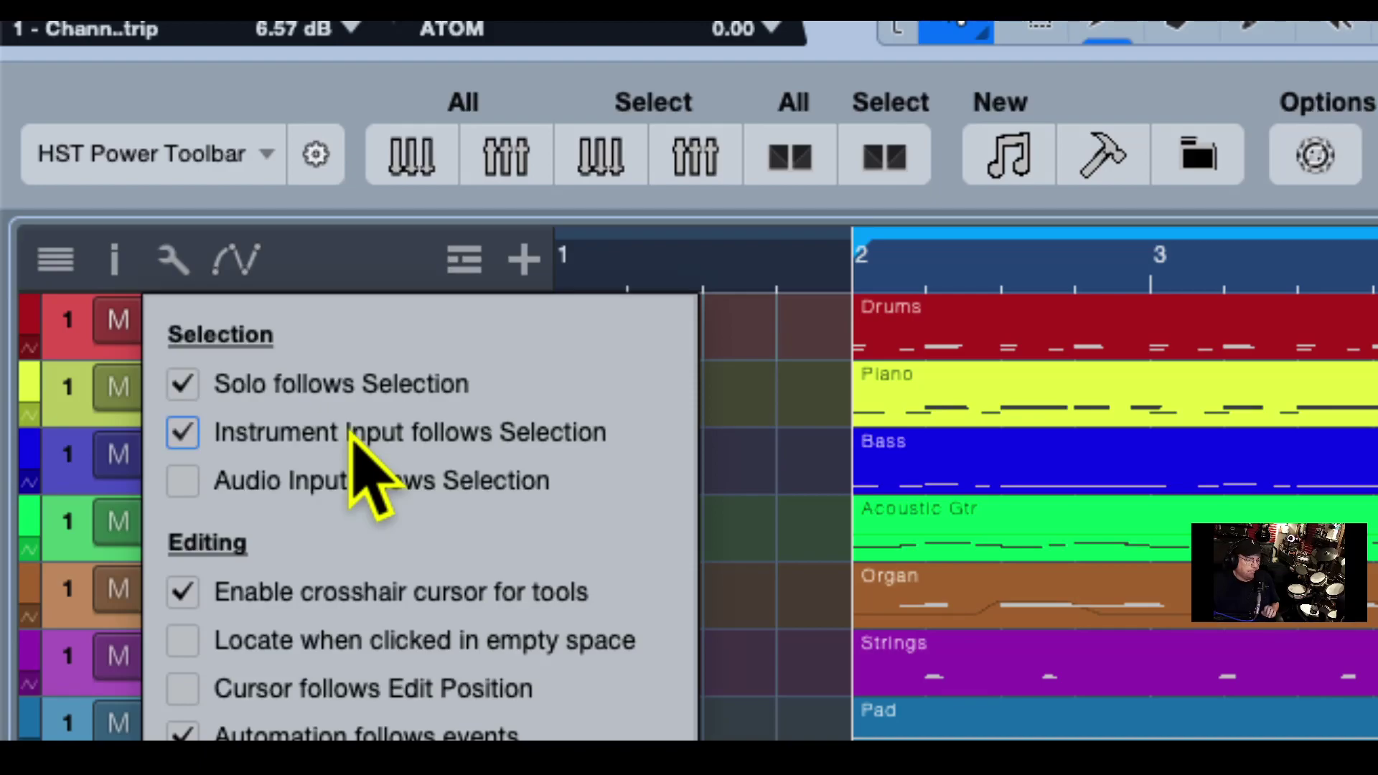
click(329, 254)
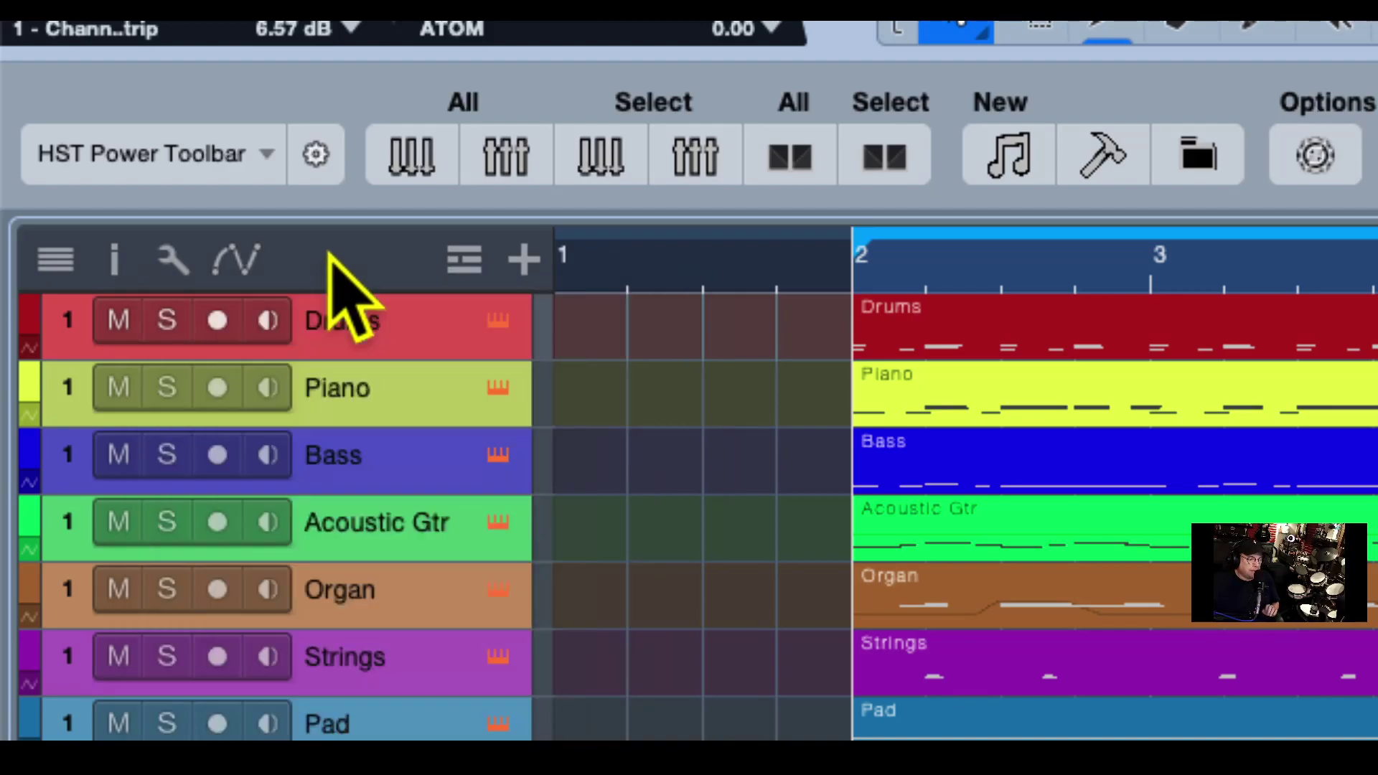
Step: Select the Drums, Piano and Bass tracks in turn to test input switching, ending on the Bass track
click(395, 339)
click(400, 397)
click(403, 351)
click(402, 393)
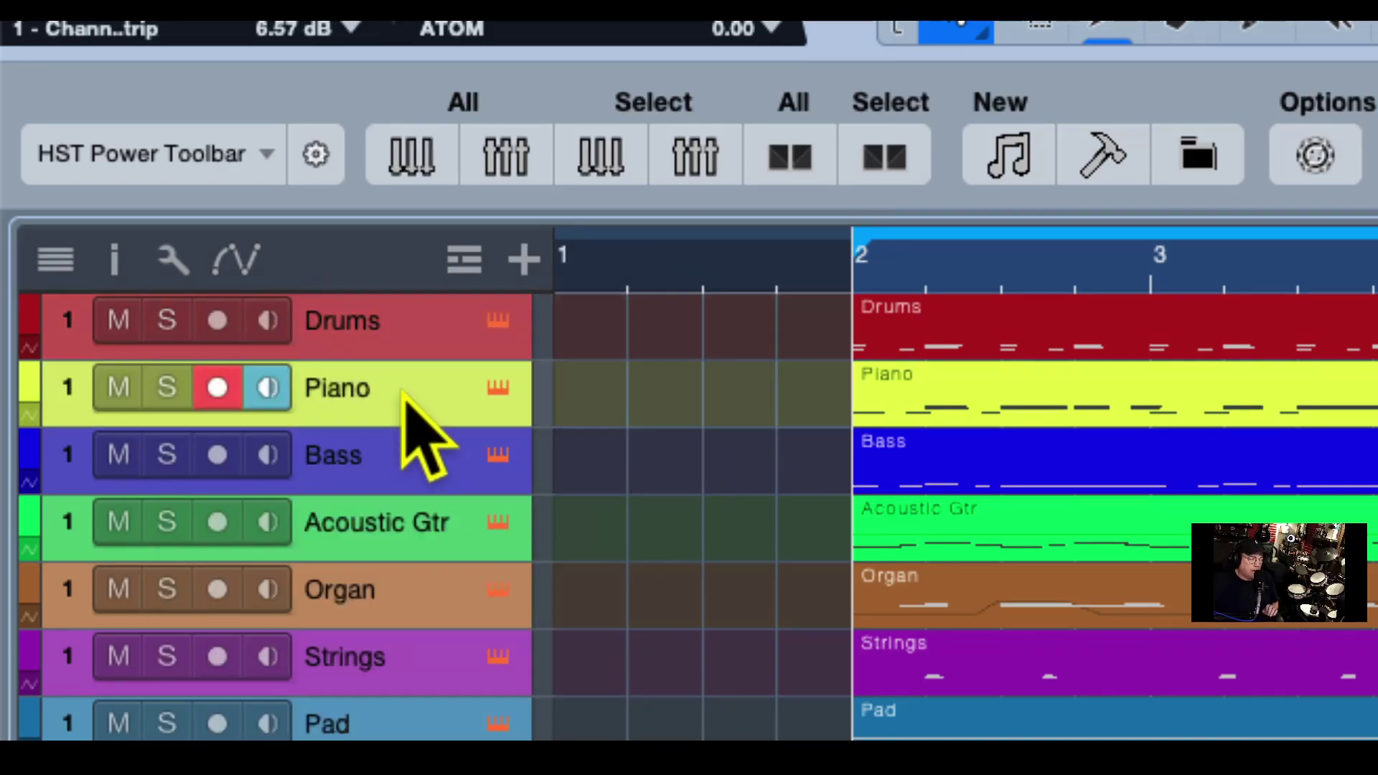
click(399, 445)
click(400, 393)
click(405, 343)
click(409, 415)
click(414, 450)
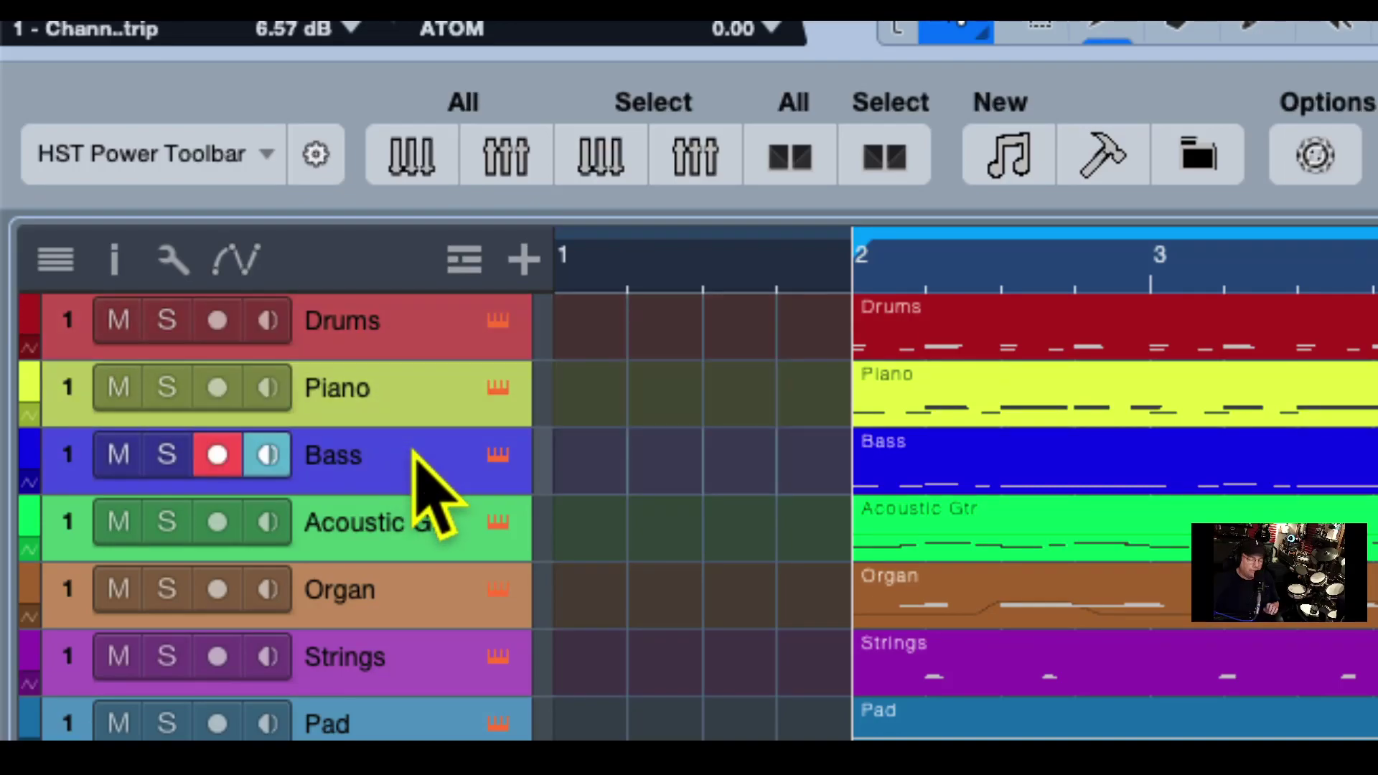
Step: Step the track selection repeatedly up and down the track list, ending on the Drums track
key(Up)
key(Up)
key(Down)
key(Down)
key(Down)
key(Down)
key(Up)
key(Up)
key(Up)
key(Up)
key(Down)
key(Down)
key(Down)
key(Down)
key(Up)
key(Up)
key(Up)
key(Up)
key(Up)
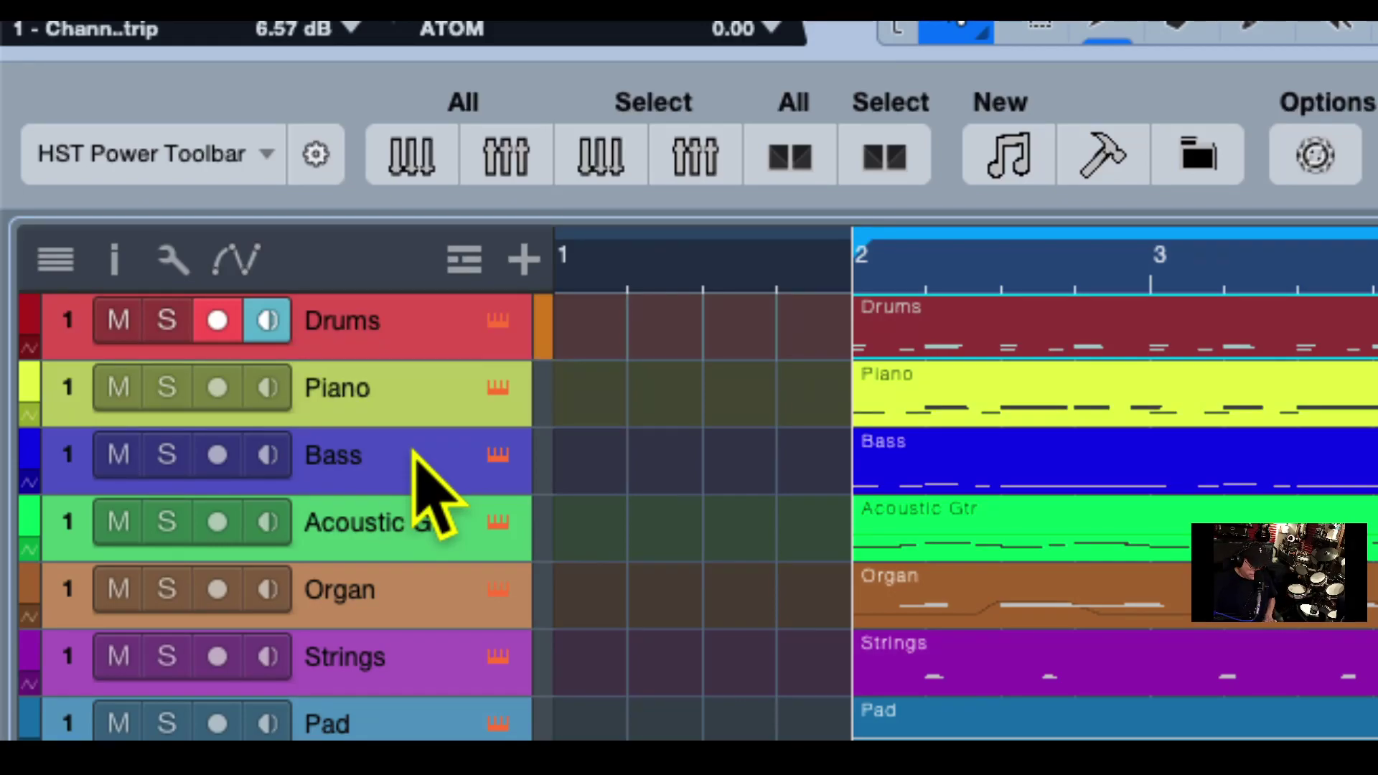
Step: Step the selection from Drums through Acoustic Gtr, Organ, Strings and Pad to Lead Synth, auditioning the instruments
key(Down)
key(Down)
key(Down)
key(Down)
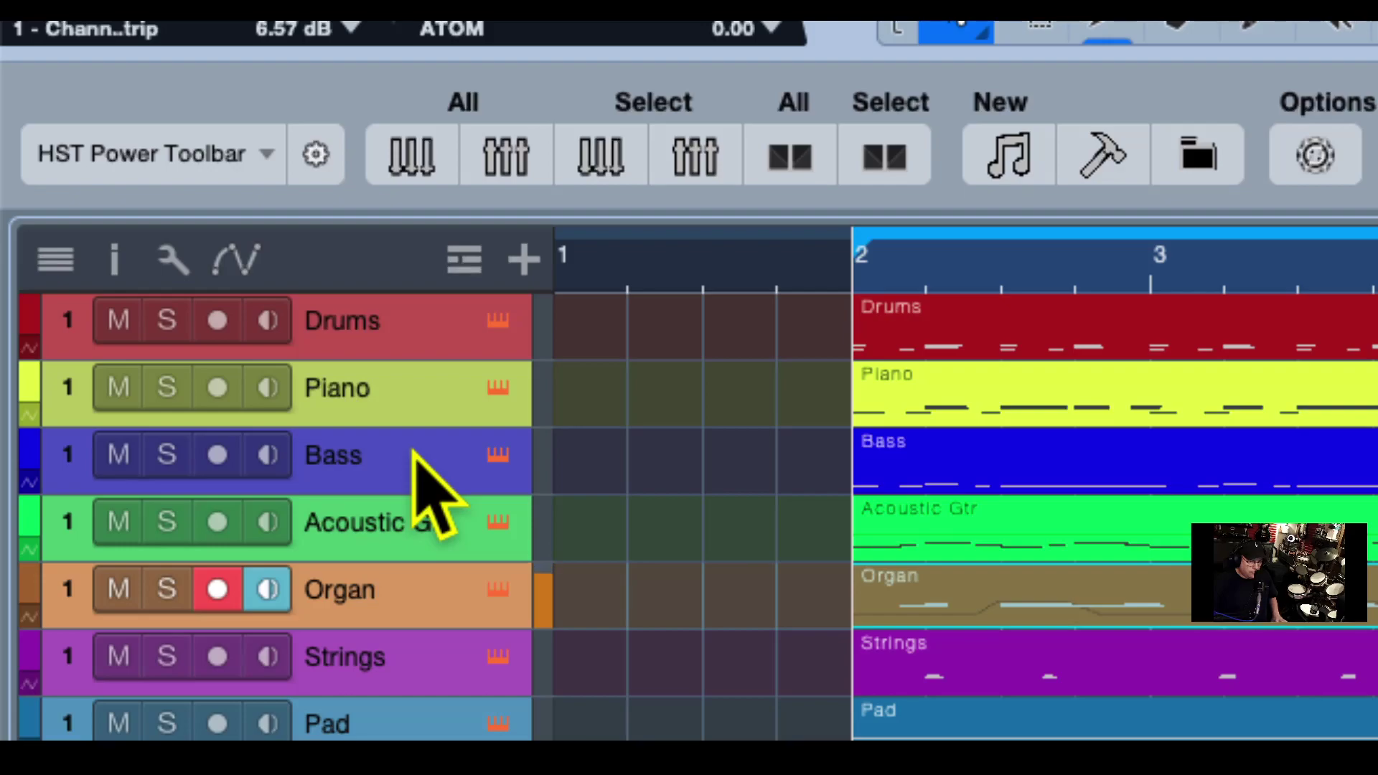
key(Up)
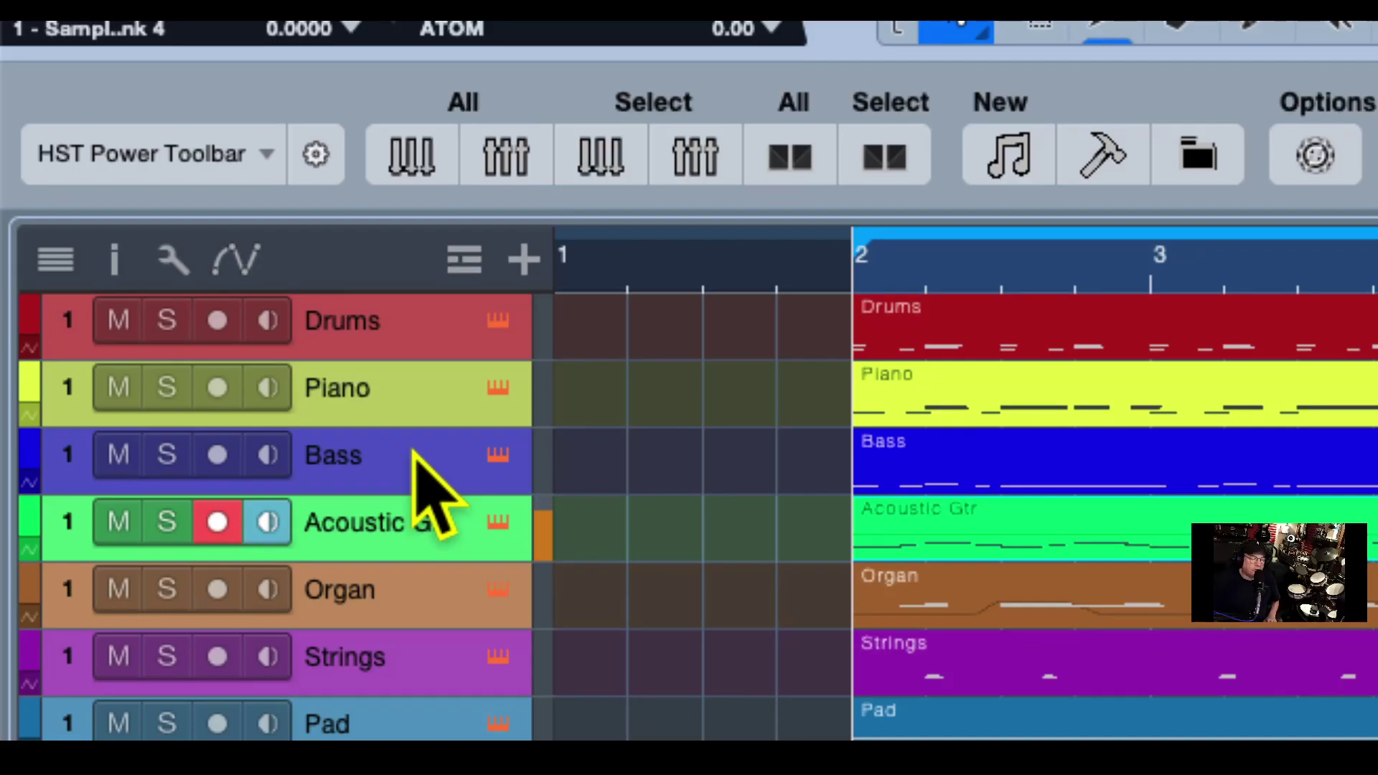
key(Down)
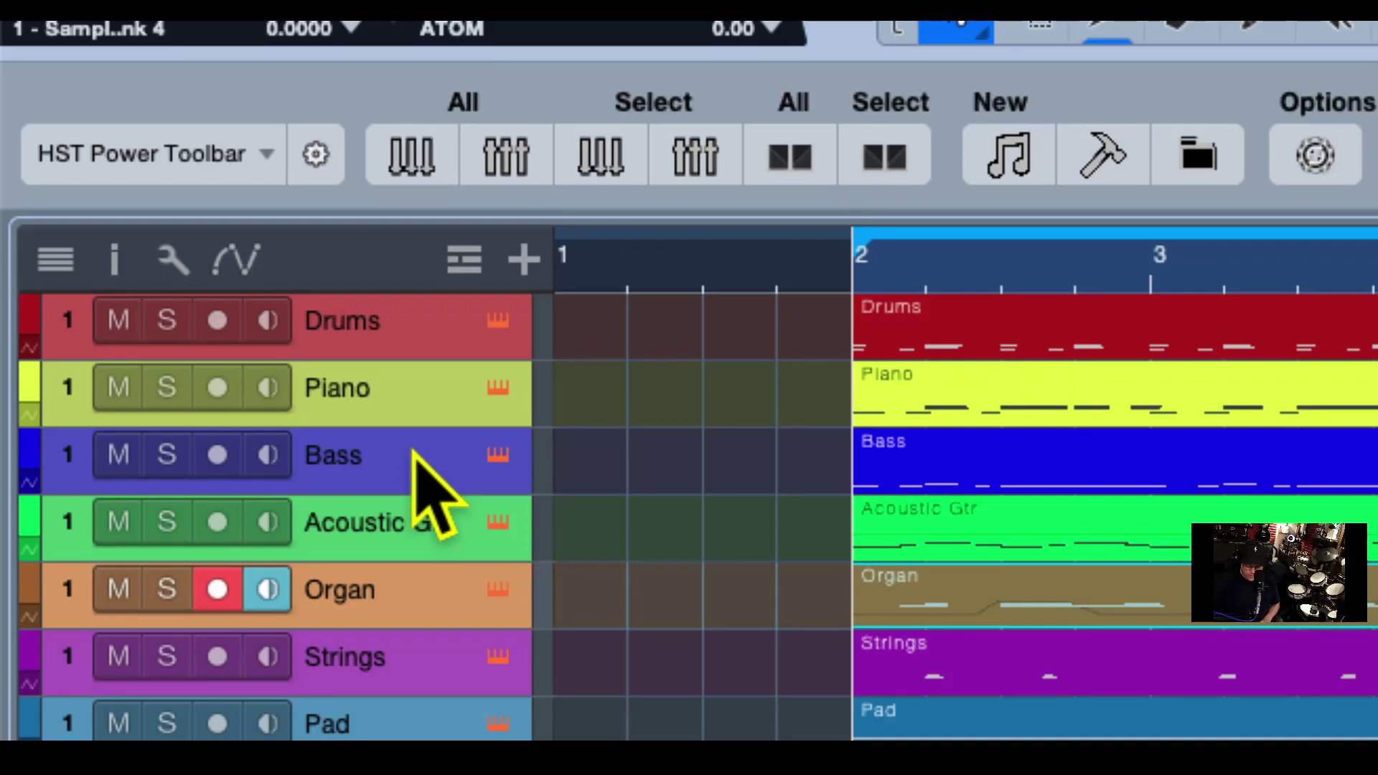
key(Down)
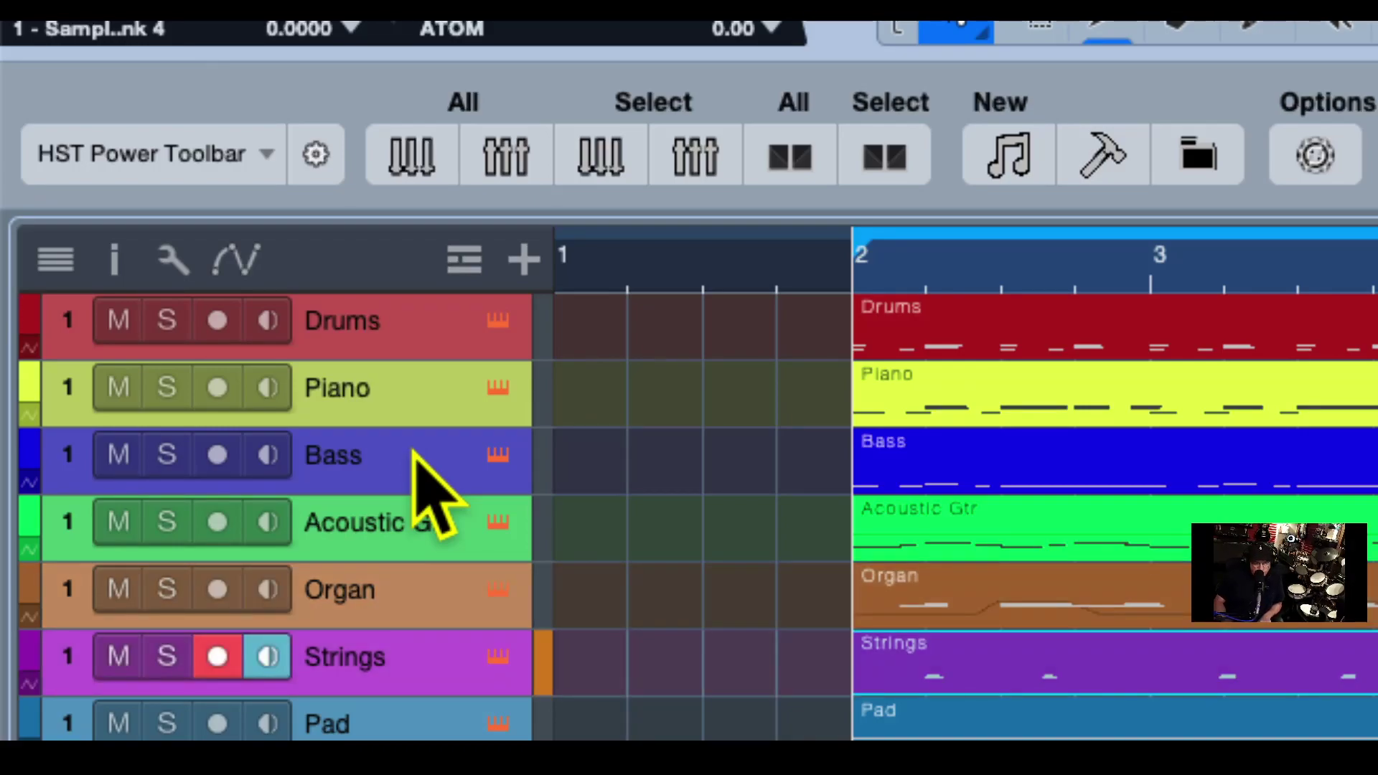
key(Down)
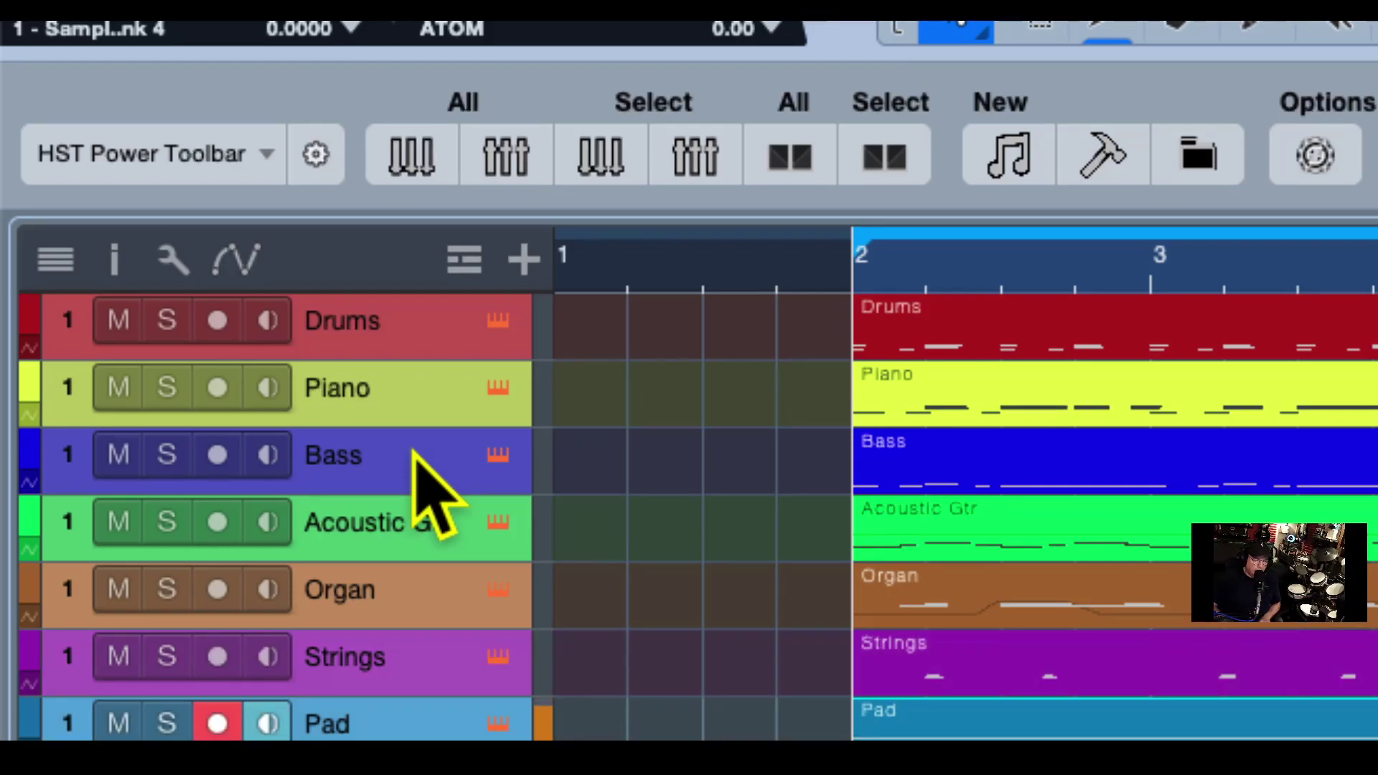
key(Down)
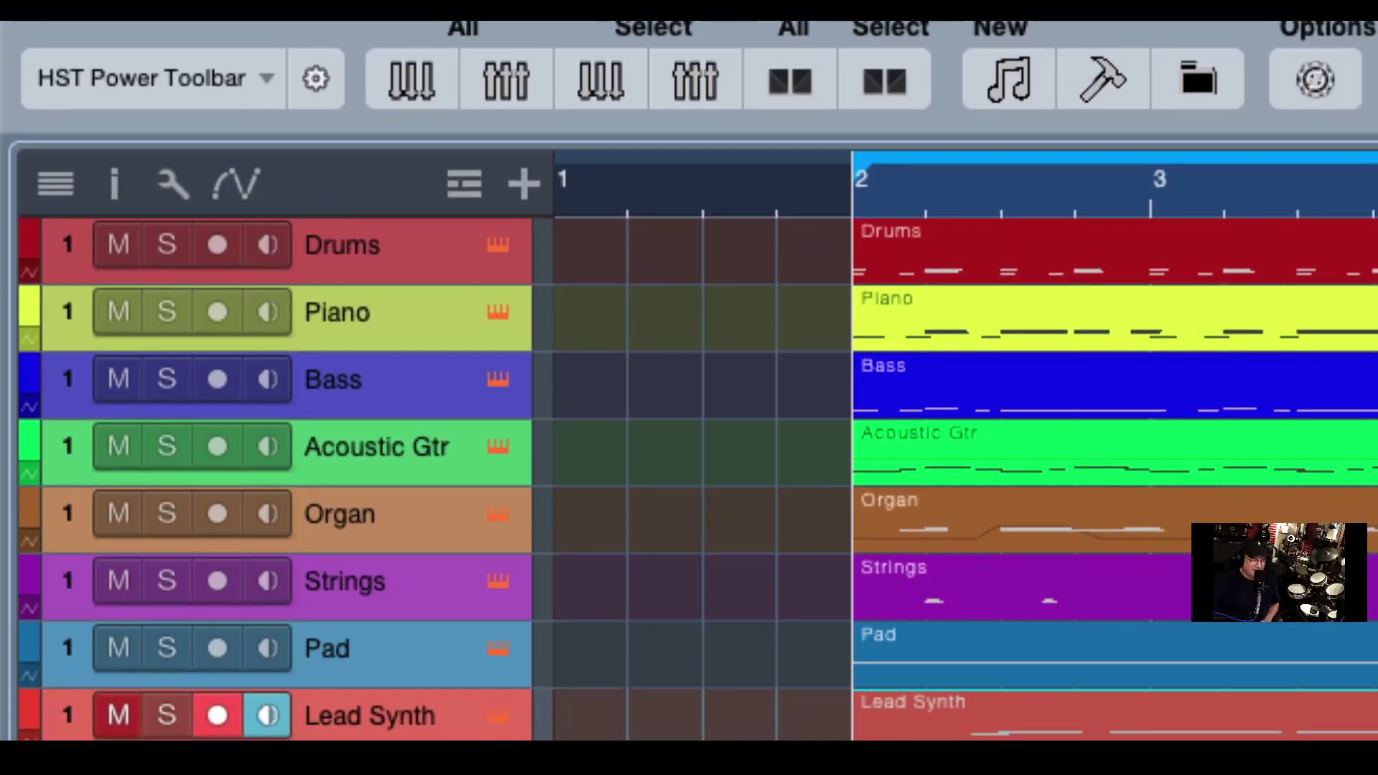
Step: Unmute the Lead Synth track, and move the selection up through Pad to the Strings track
click(127, 718)
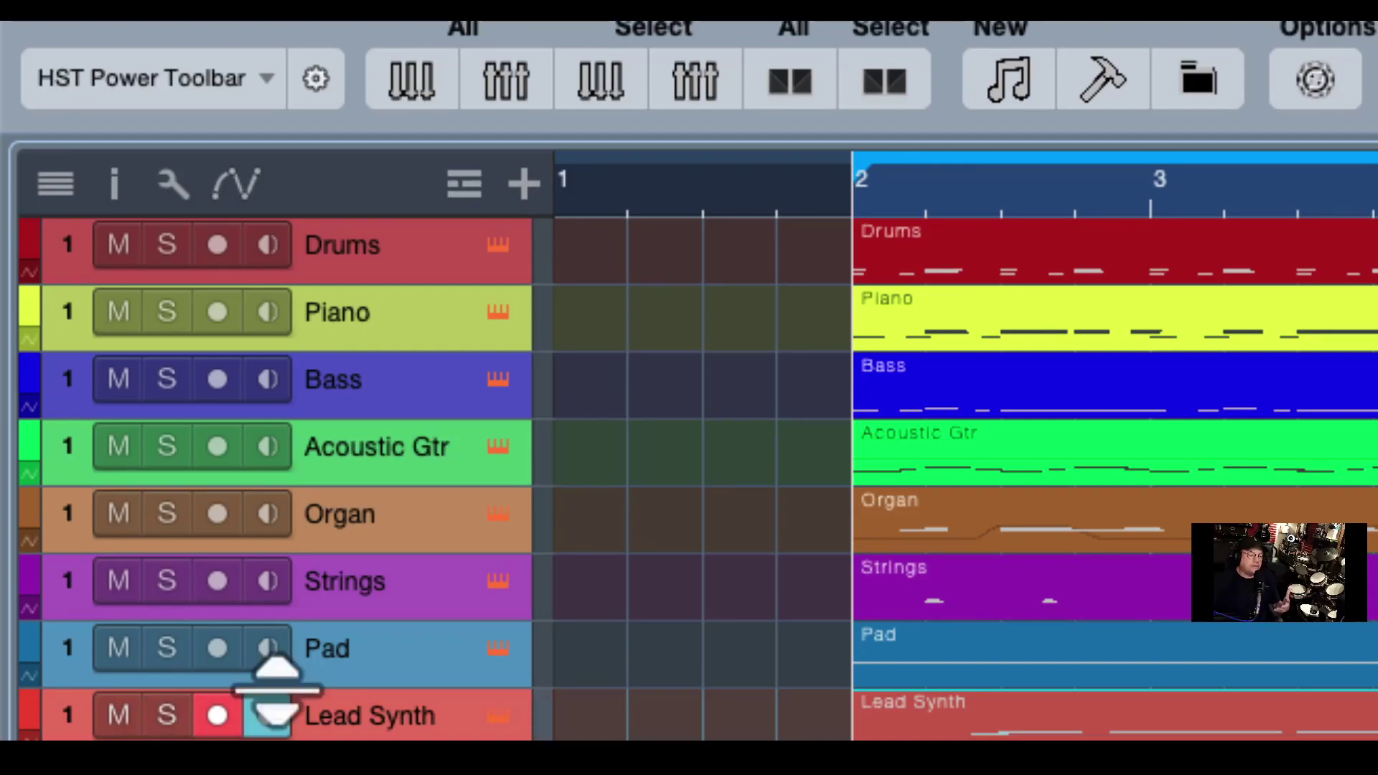
click(379, 674)
click(408, 612)
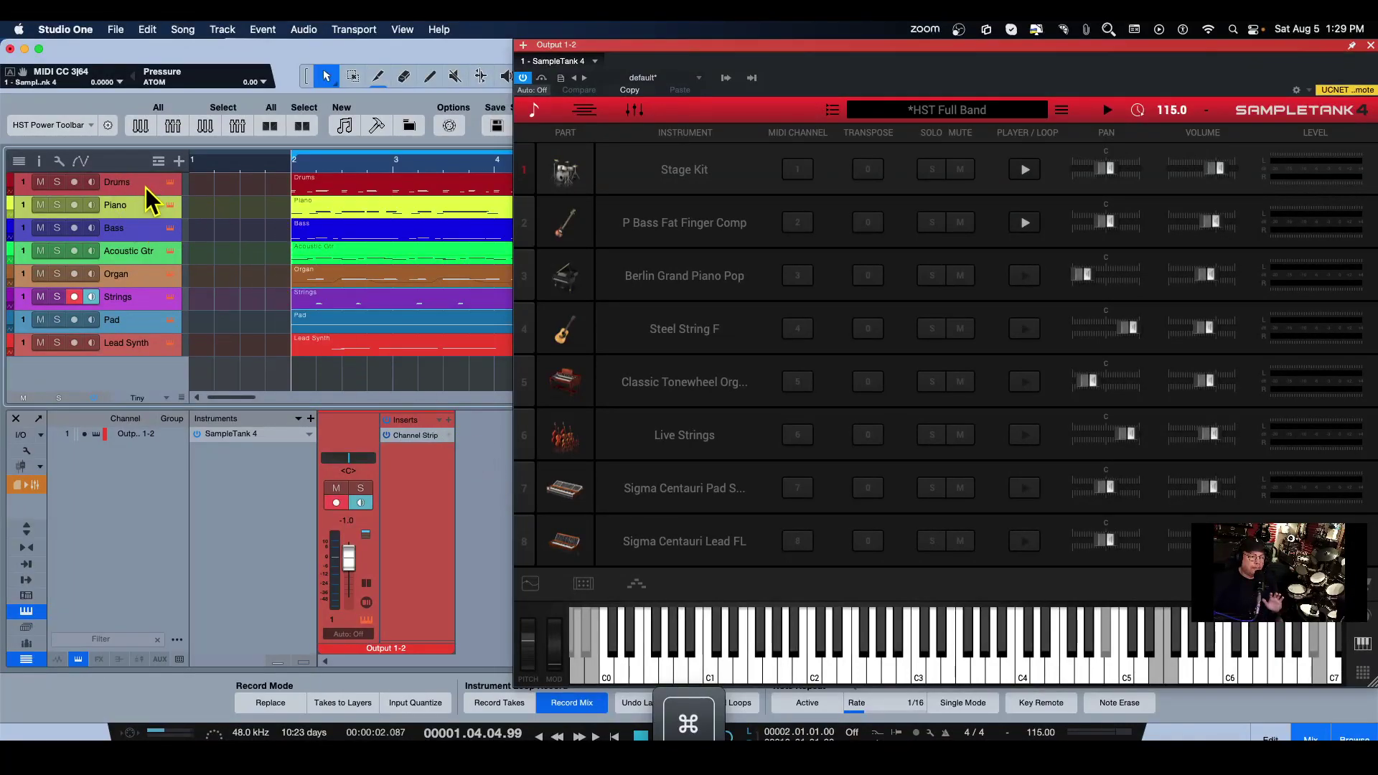
Step: Review the arrangement's selection options, and select the Organ and Bass tracks in turn
click(59, 161)
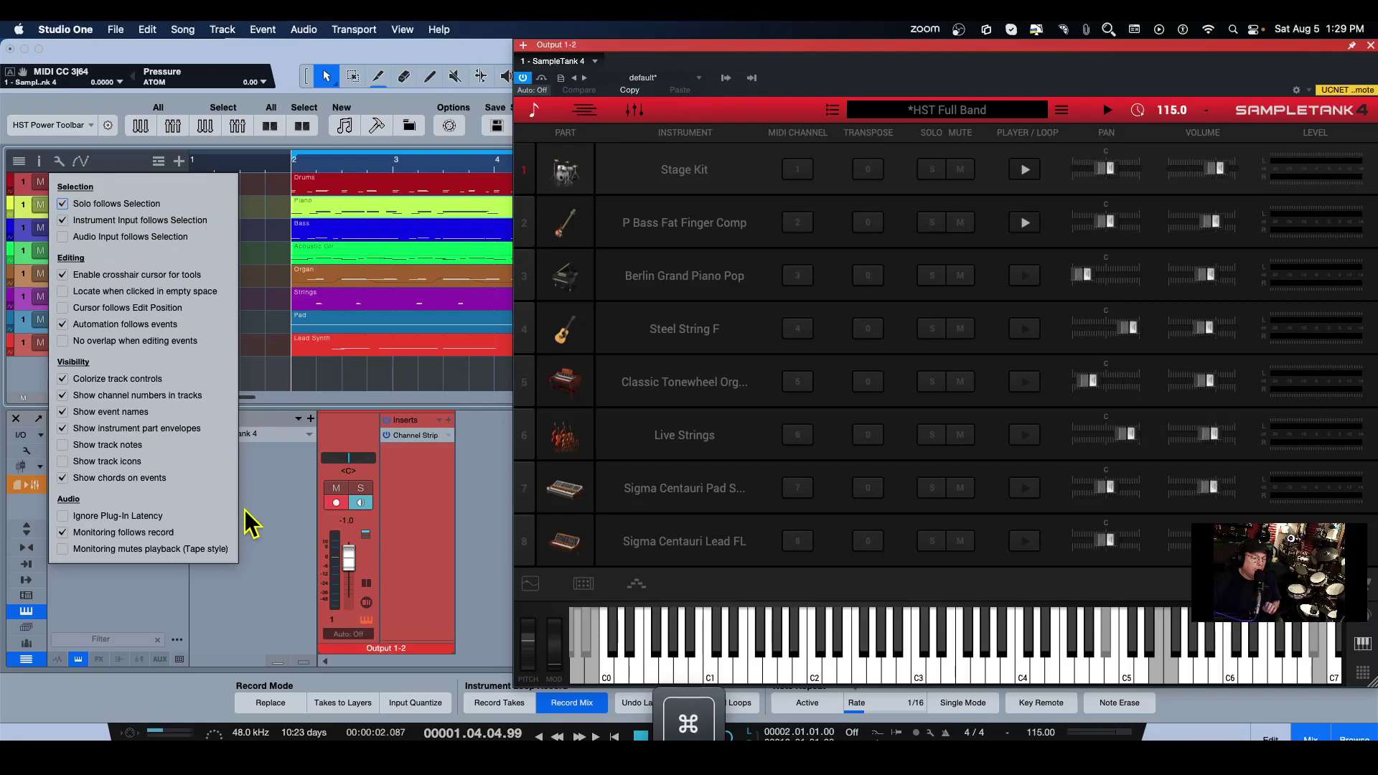
click(251, 553)
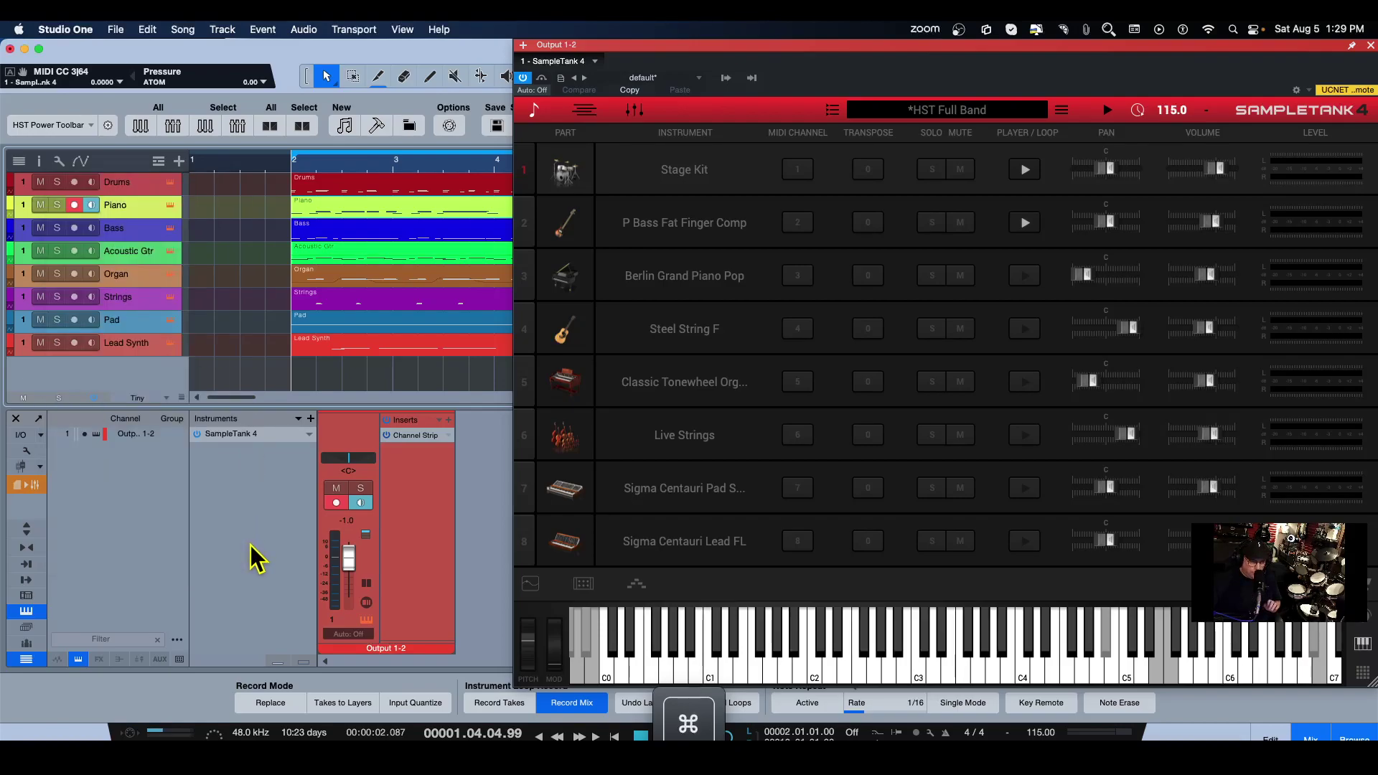
click(131, 277)
click(129, 228)
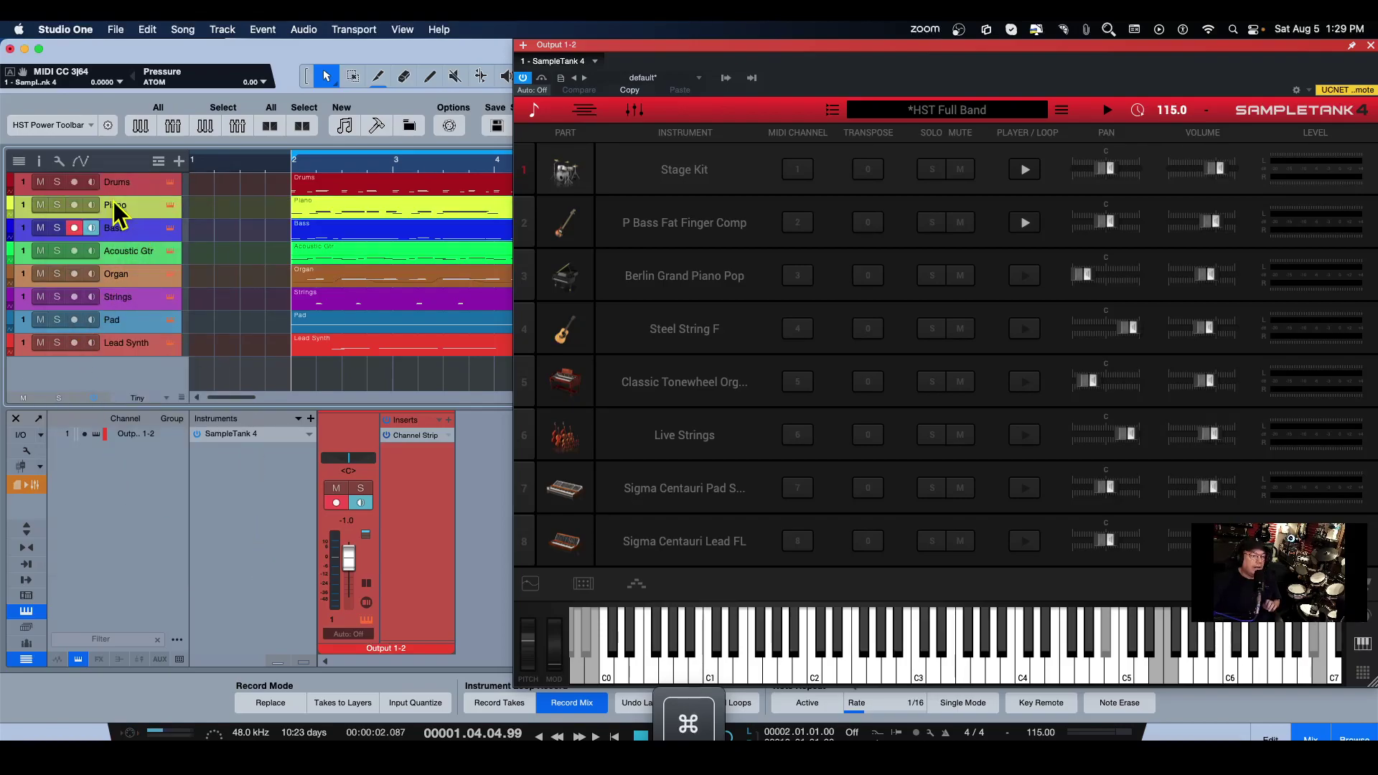
Step: Turn off Instrument Input follows Selection in the arrangement options
click(59, 161)
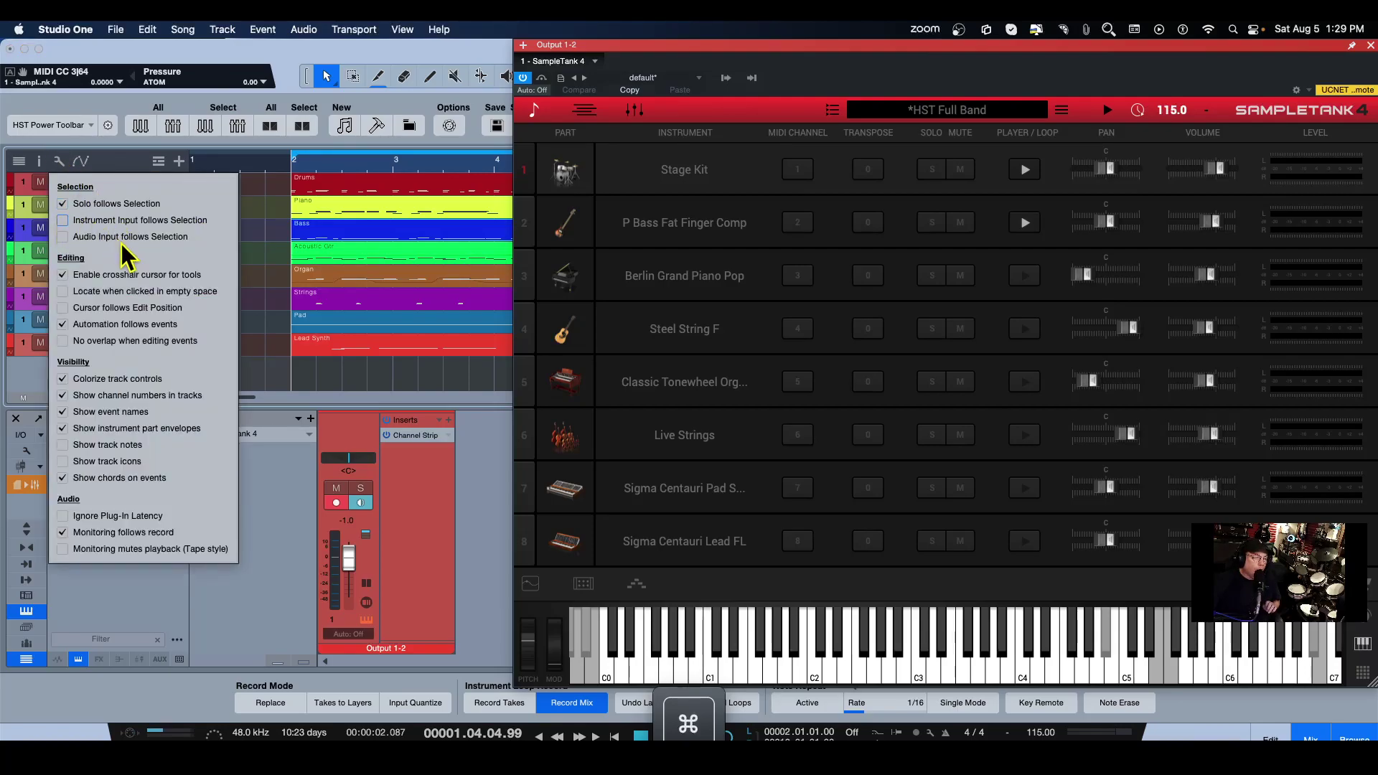
click(274, 494)
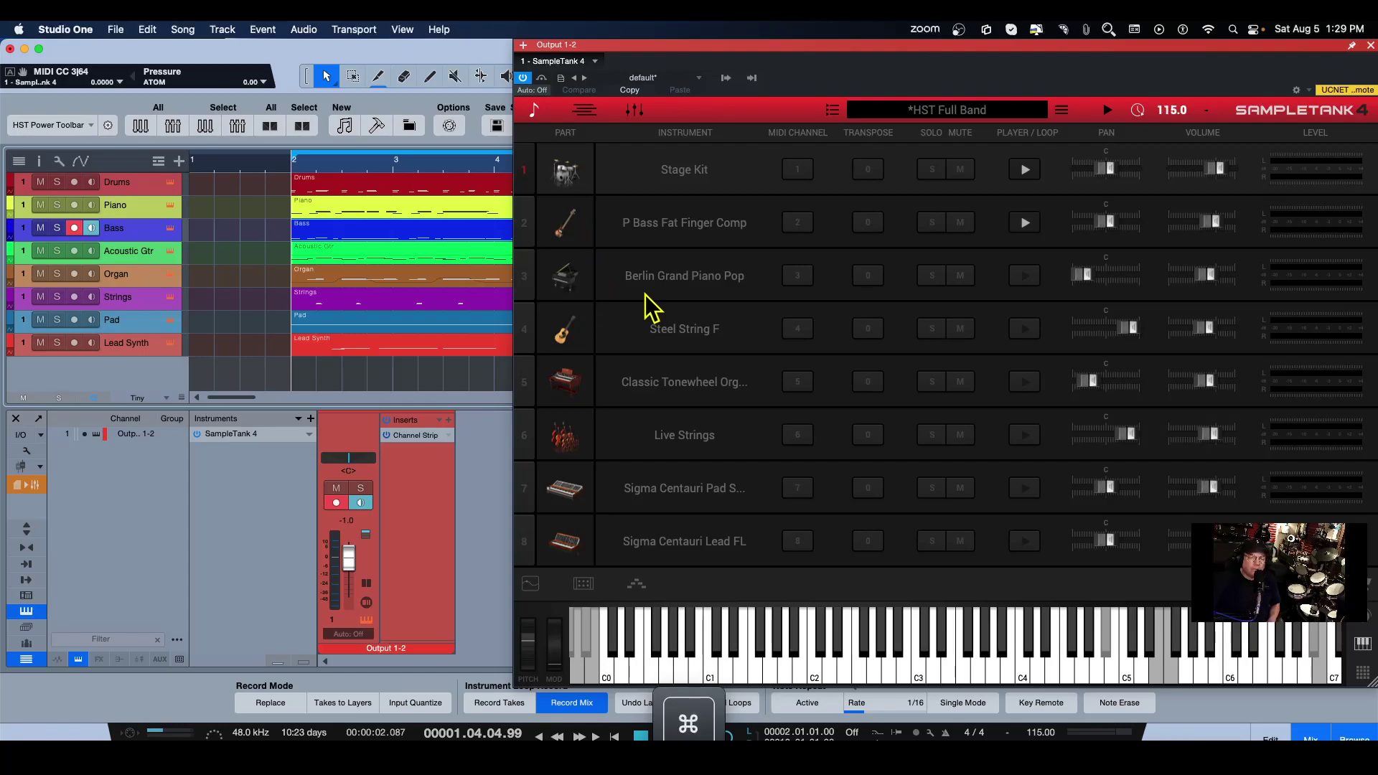
Step: Reposition the SampleTank 4 window and examine its list of available stereo outputs, leaving the activation unchanged
drag(912, 47, 745, 52)
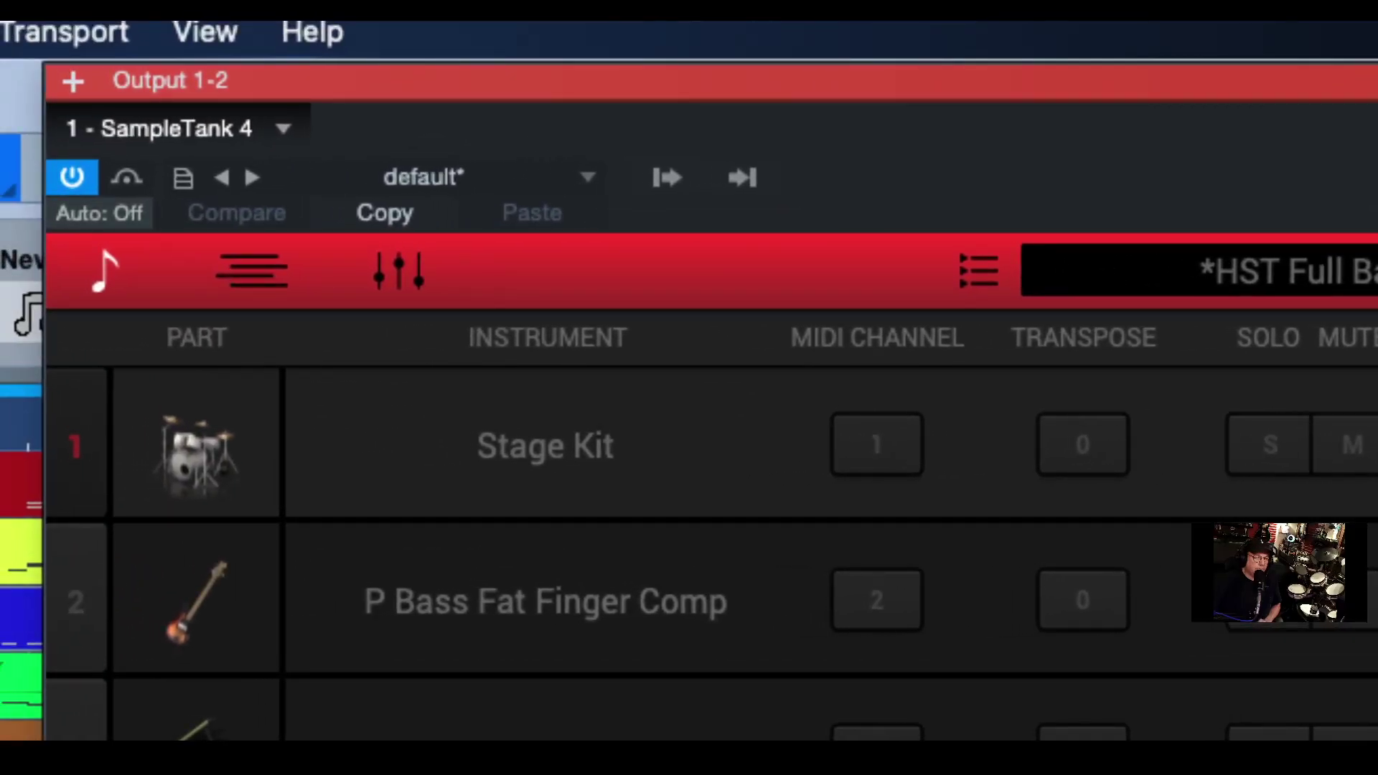
click(667, 177)
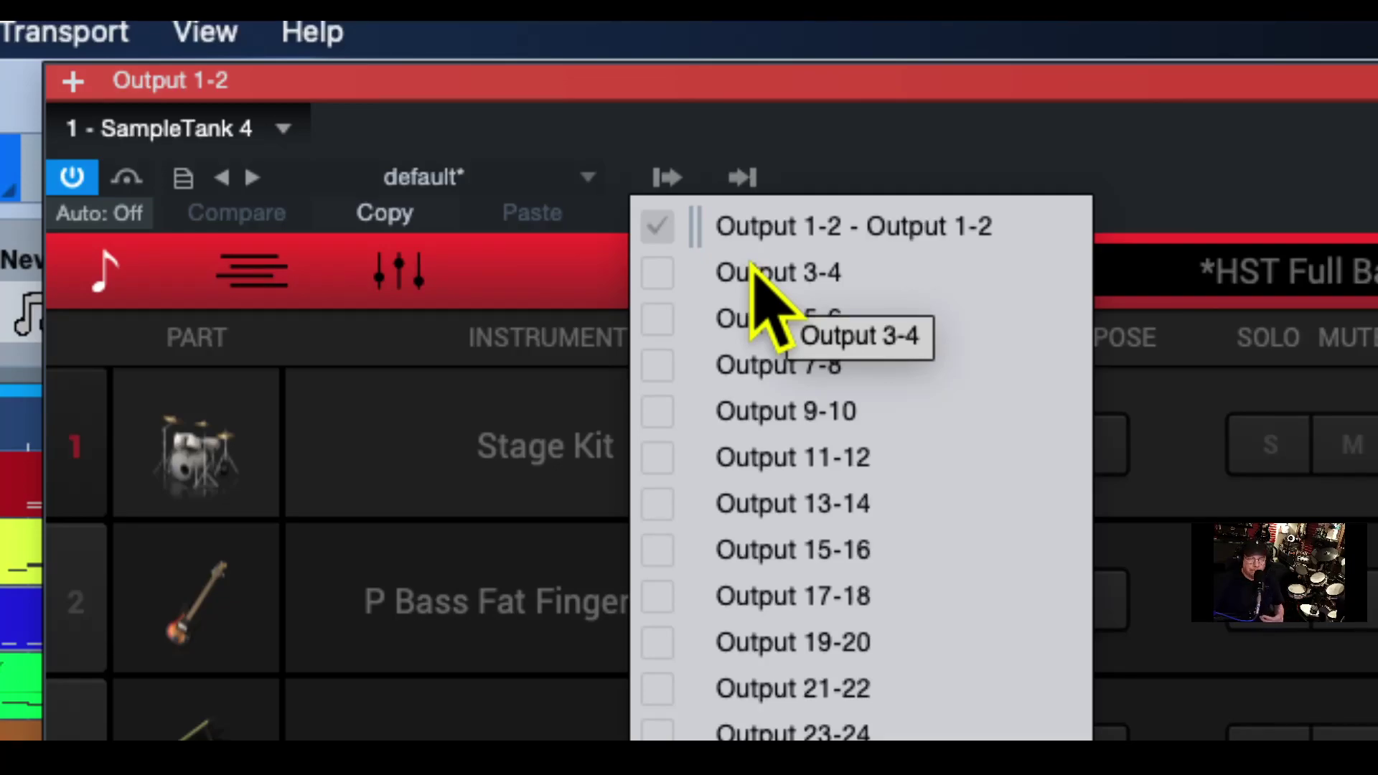
click(798, 188)
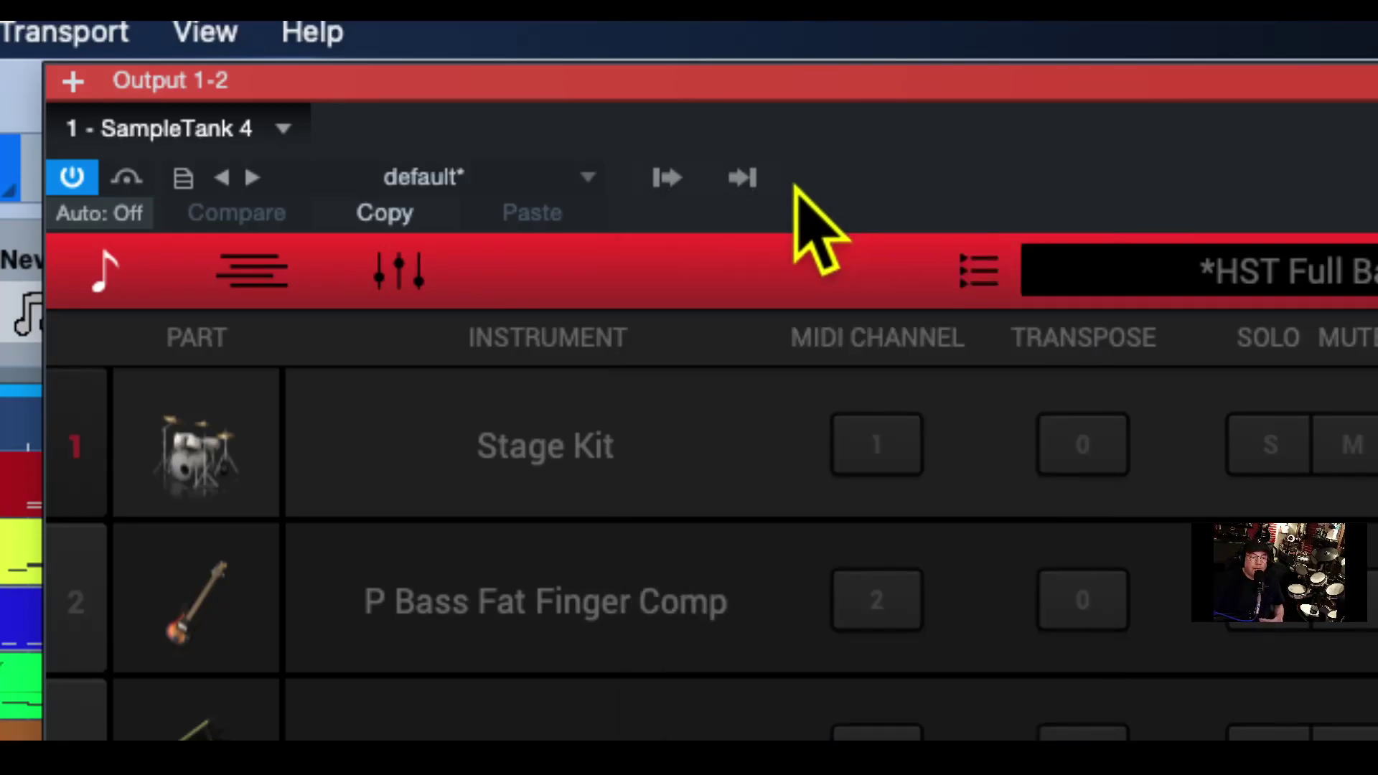
Step: Assign the PS-49 controller to MIDI Input 1 in SampleTank 4's direct inputs
click(746, 180)
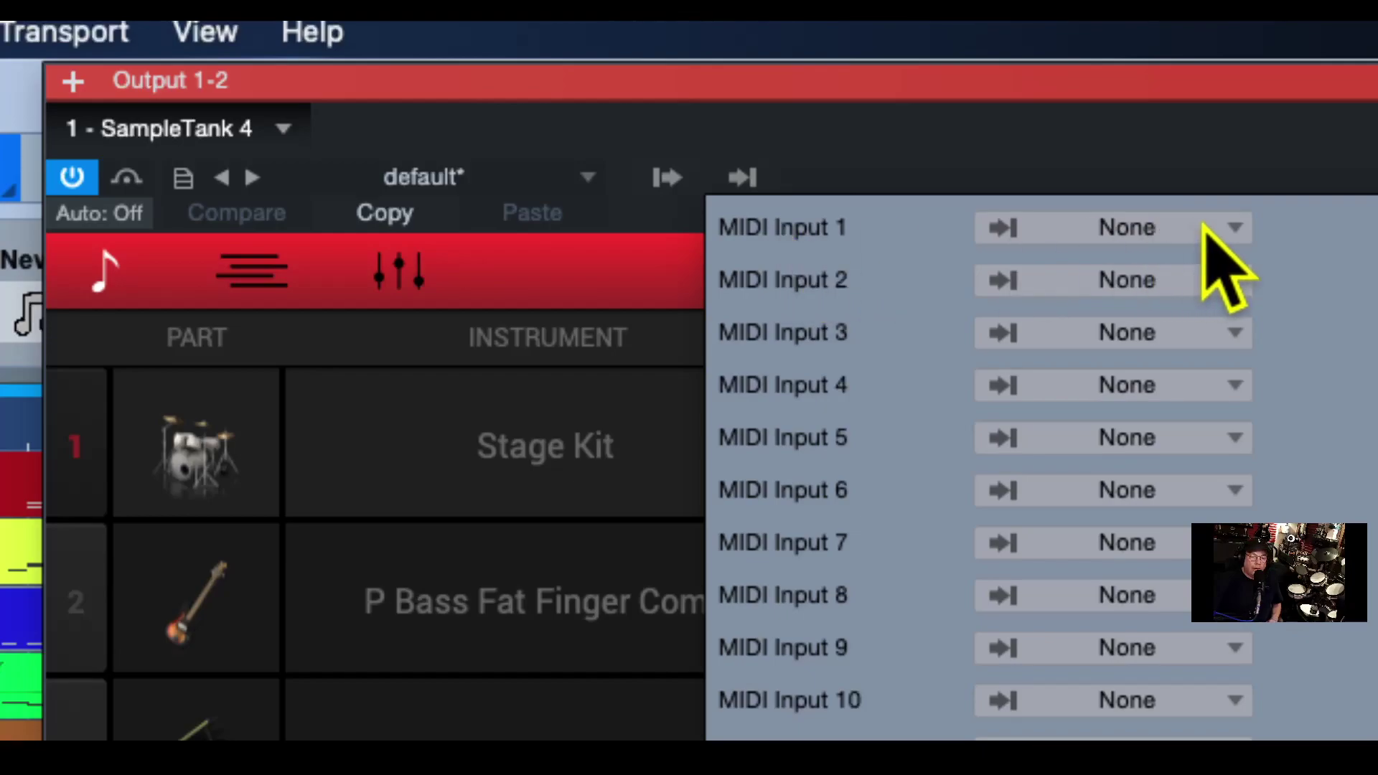
click(1235, 227)
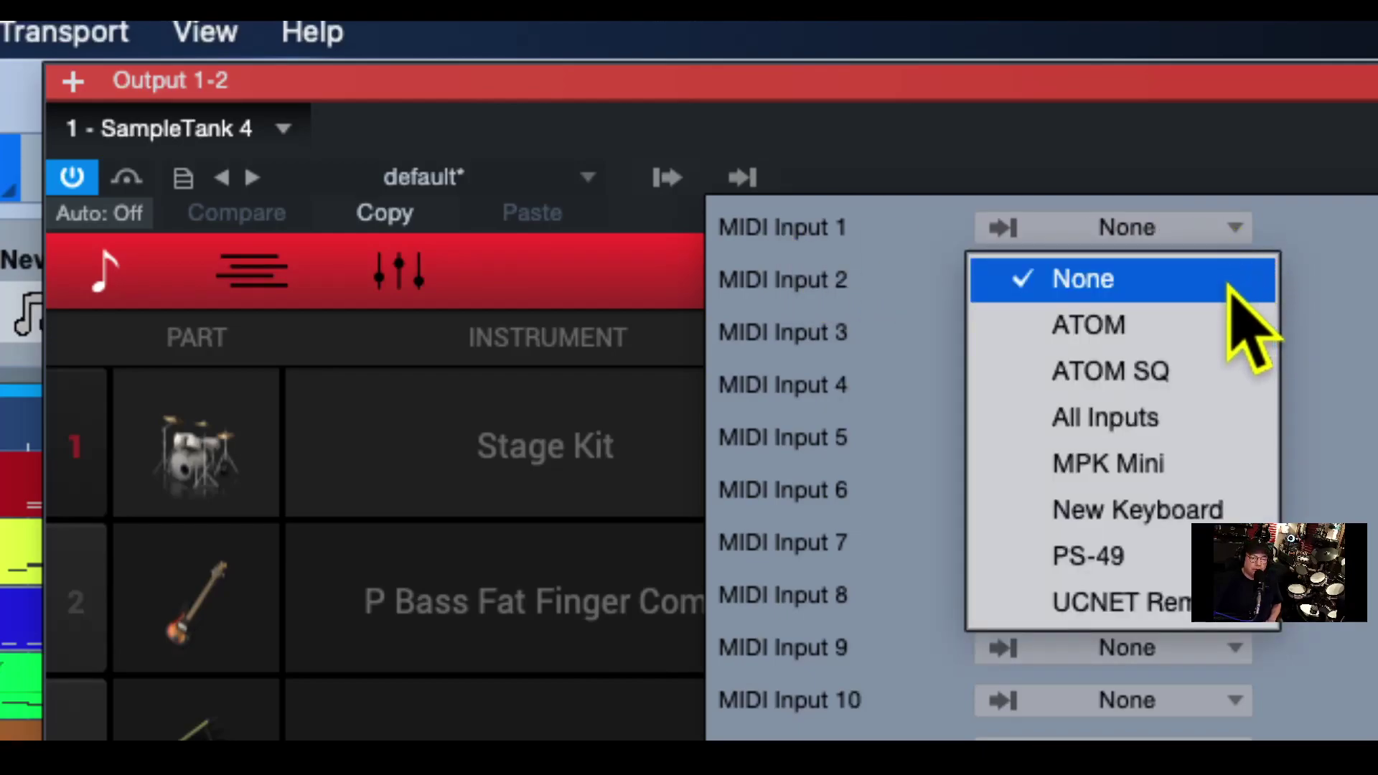
click(1111, 555)
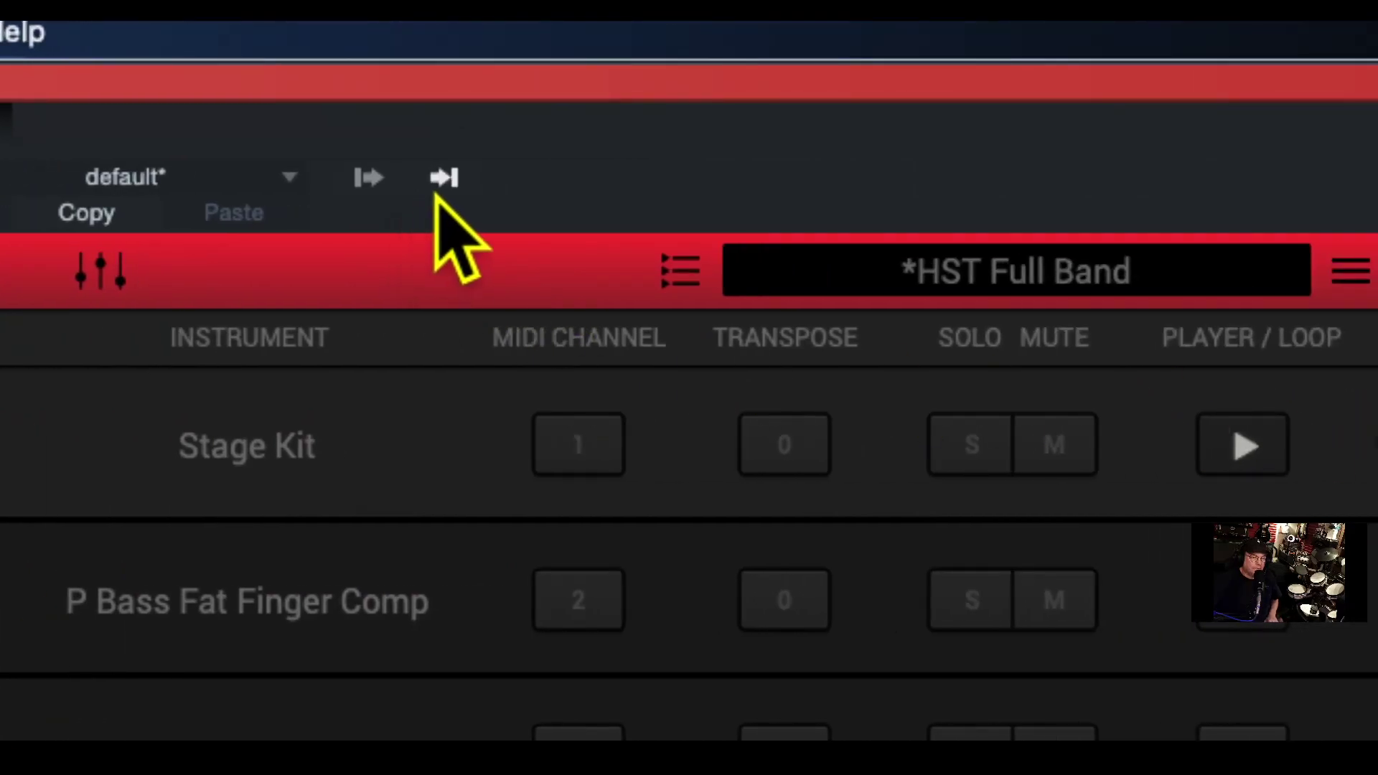
Step: Examine the controller choices for MIDI Input 1 and MIDI Input 2 in the direct inputs list, leaving both assignments as they are
click(446, 179)
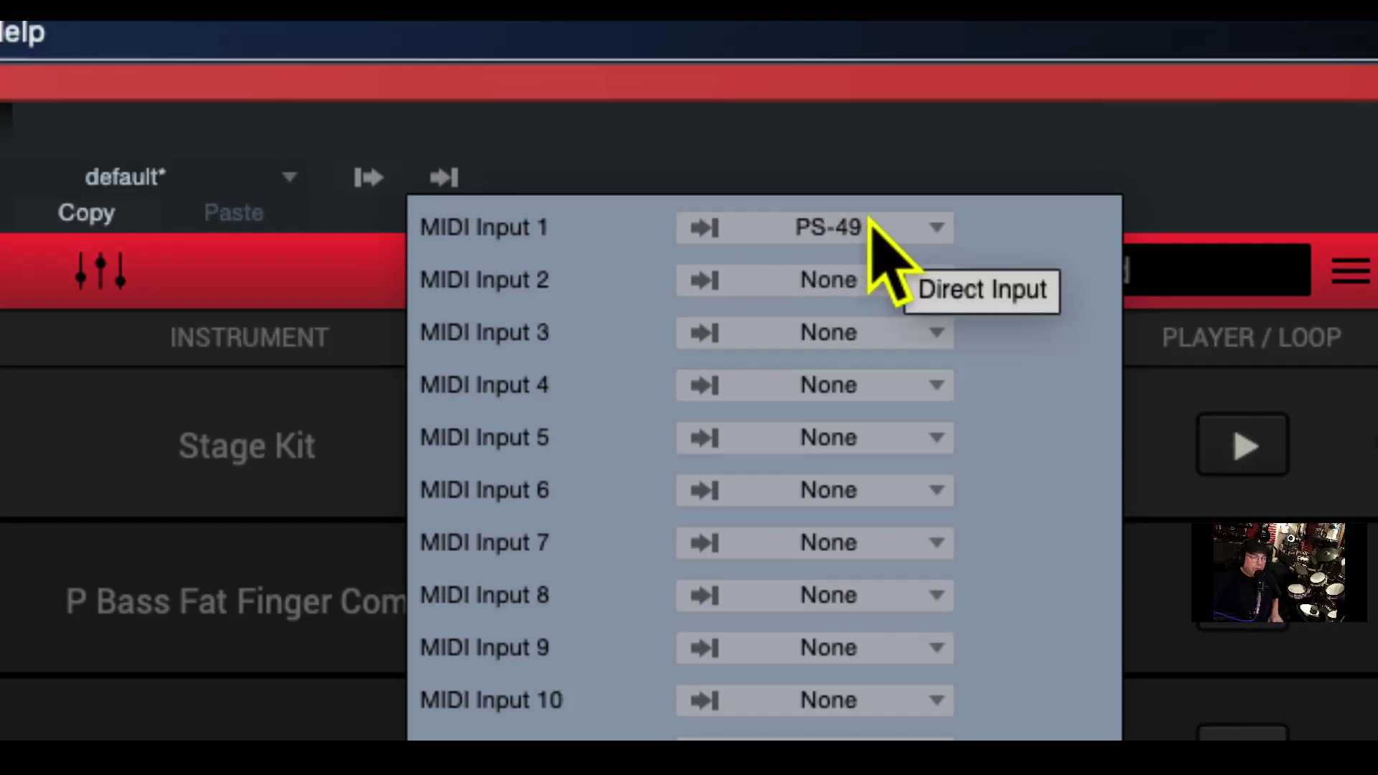
click(912, 224)
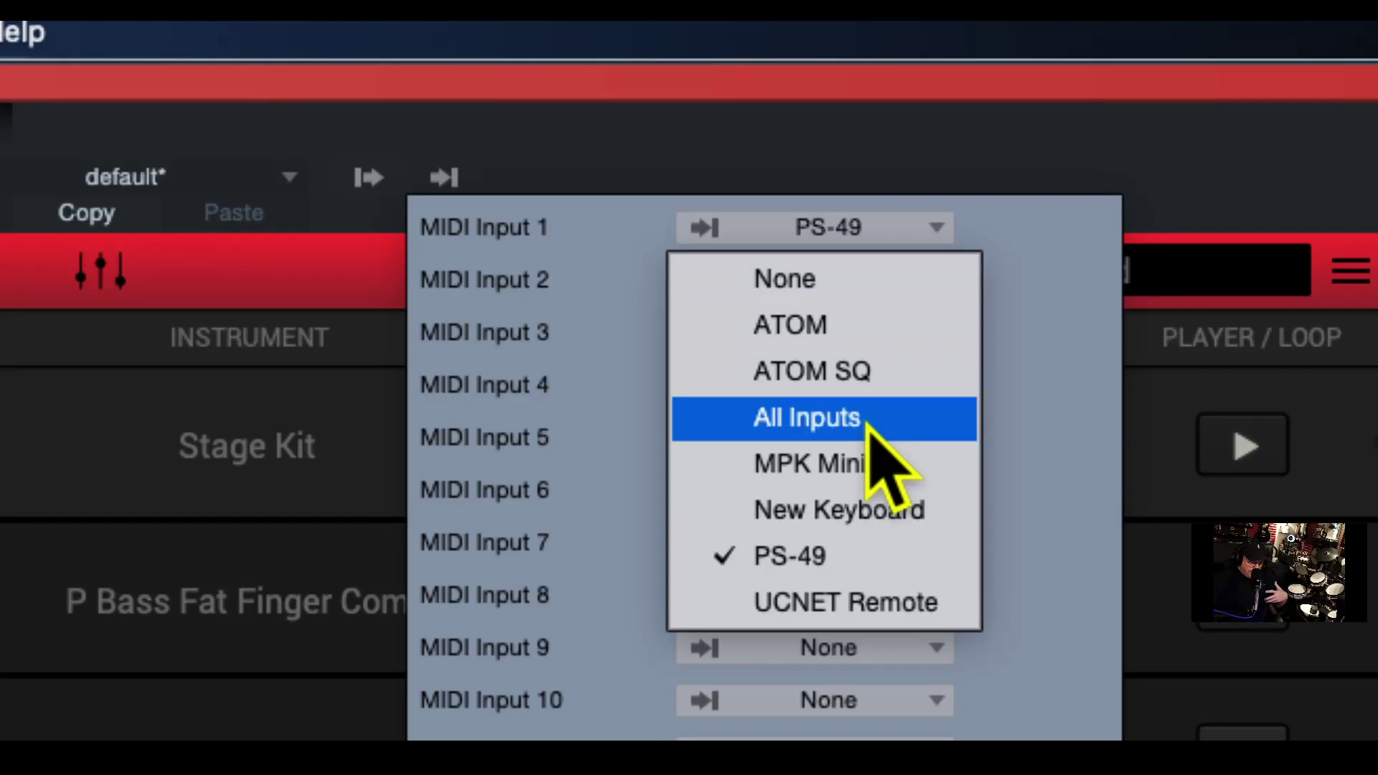
click(1039, 348)
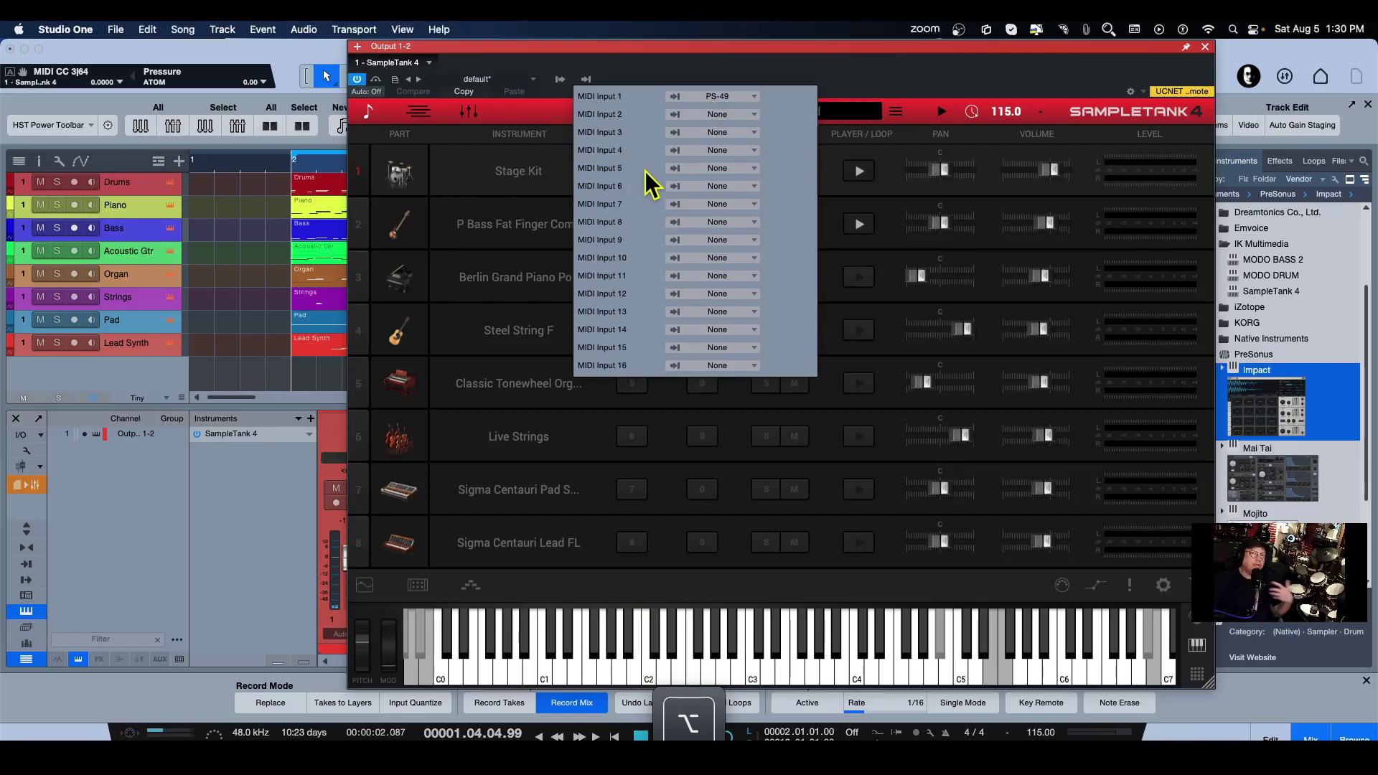
click(738, 114)
click(810, 135)
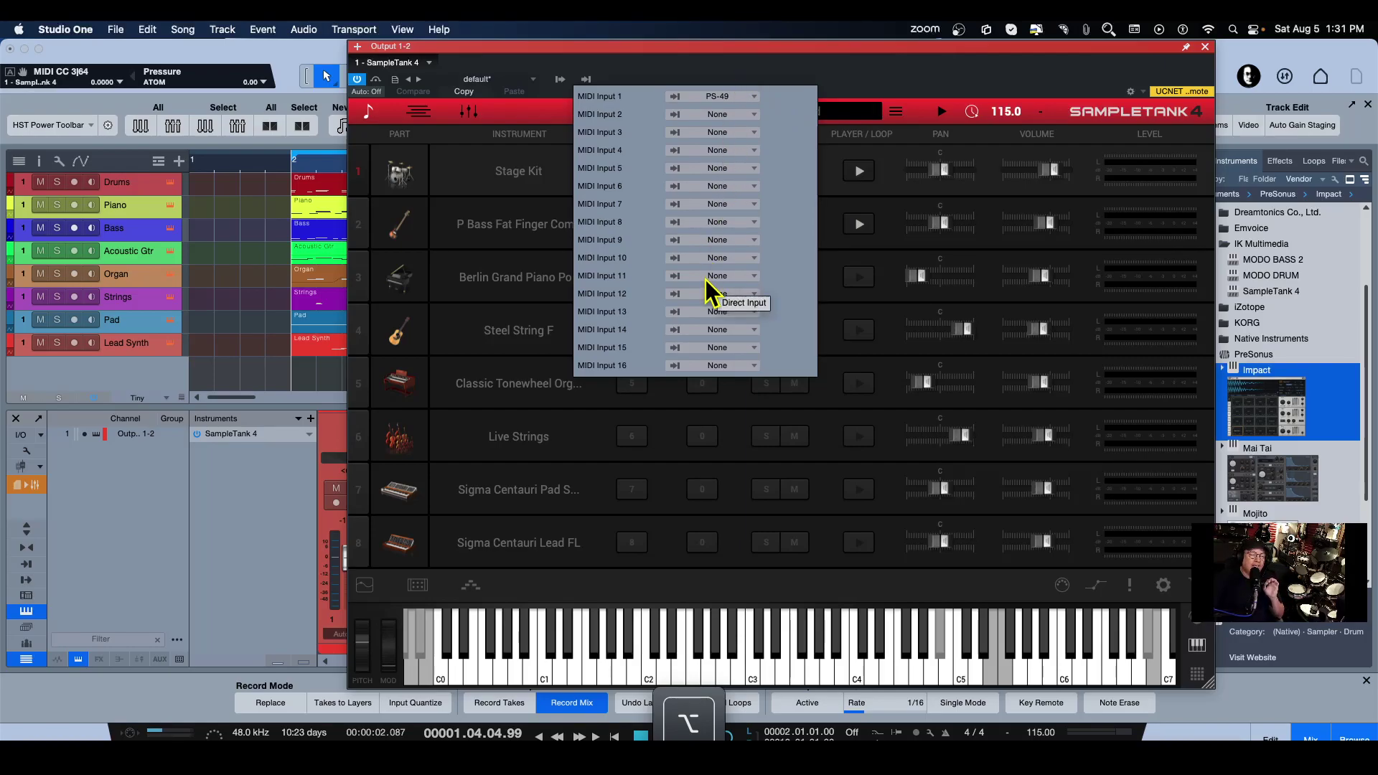
click(851, 81)
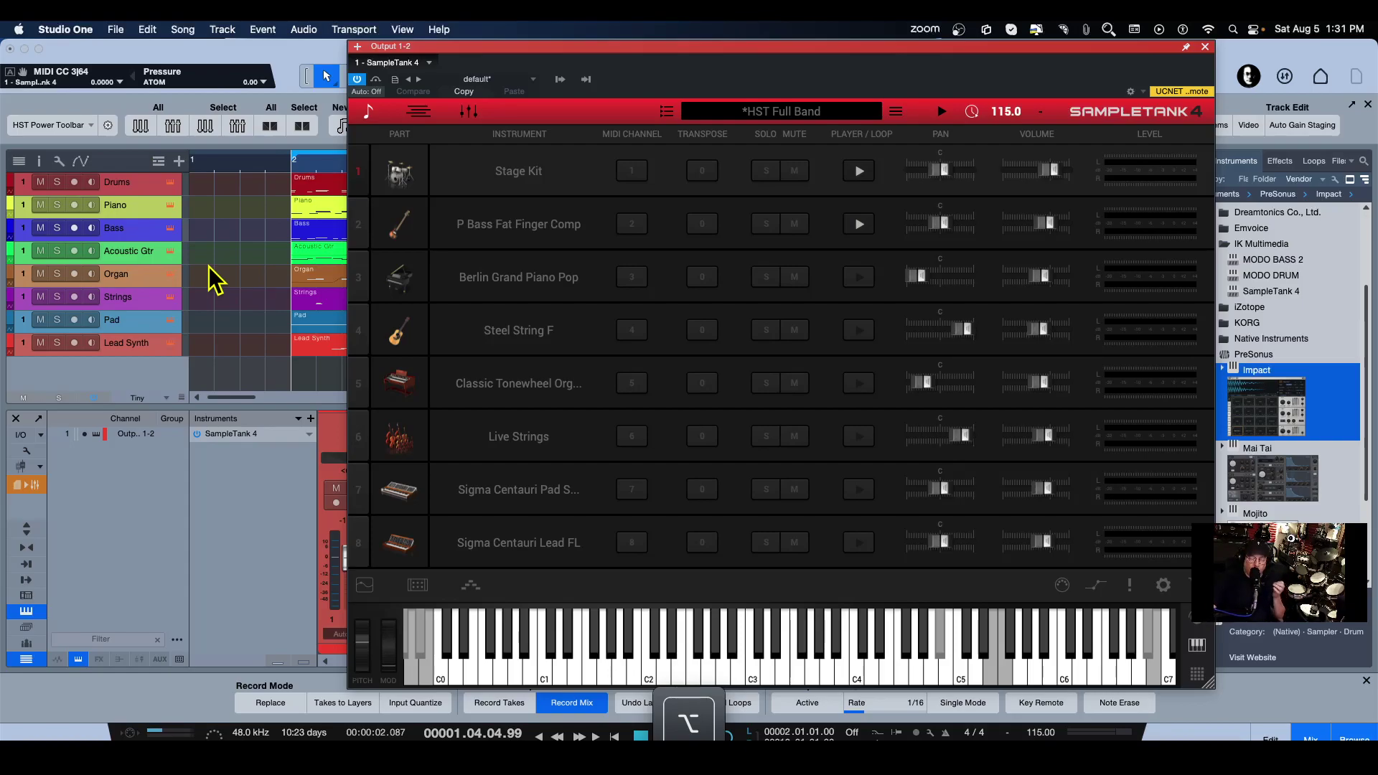
Step: Review the direct inputs list again with the controllers available for MIDI Input 1, and close it without changing the assignment
click(586, 80)
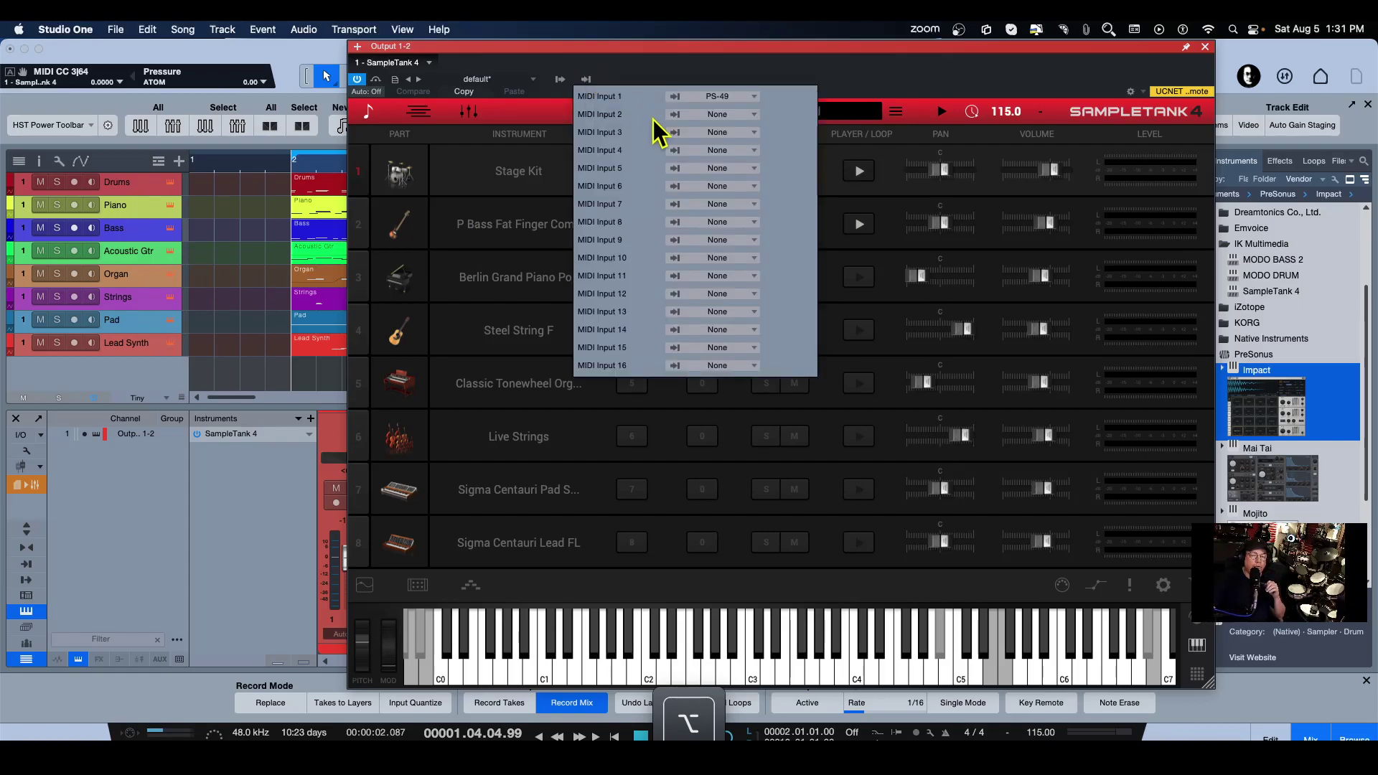
click(718, 98)
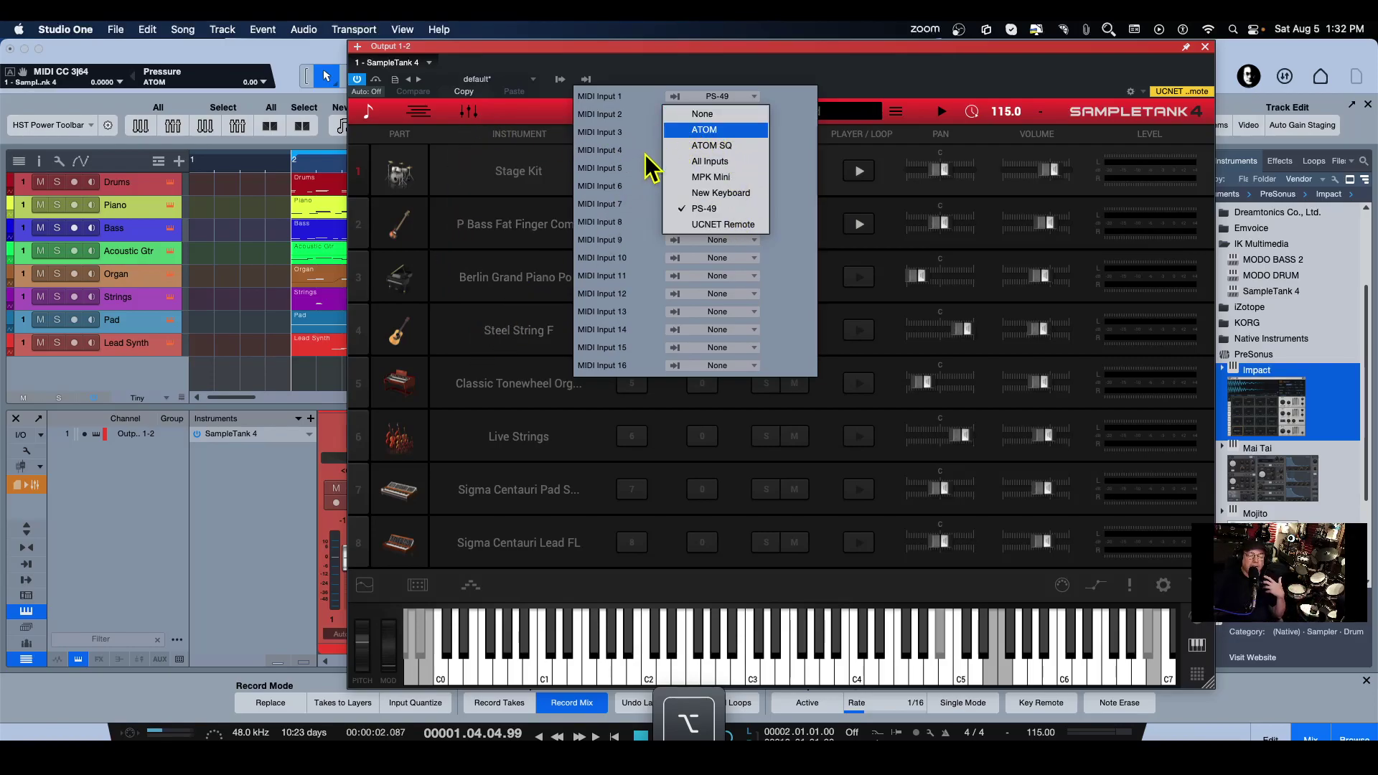
click(895, 75)
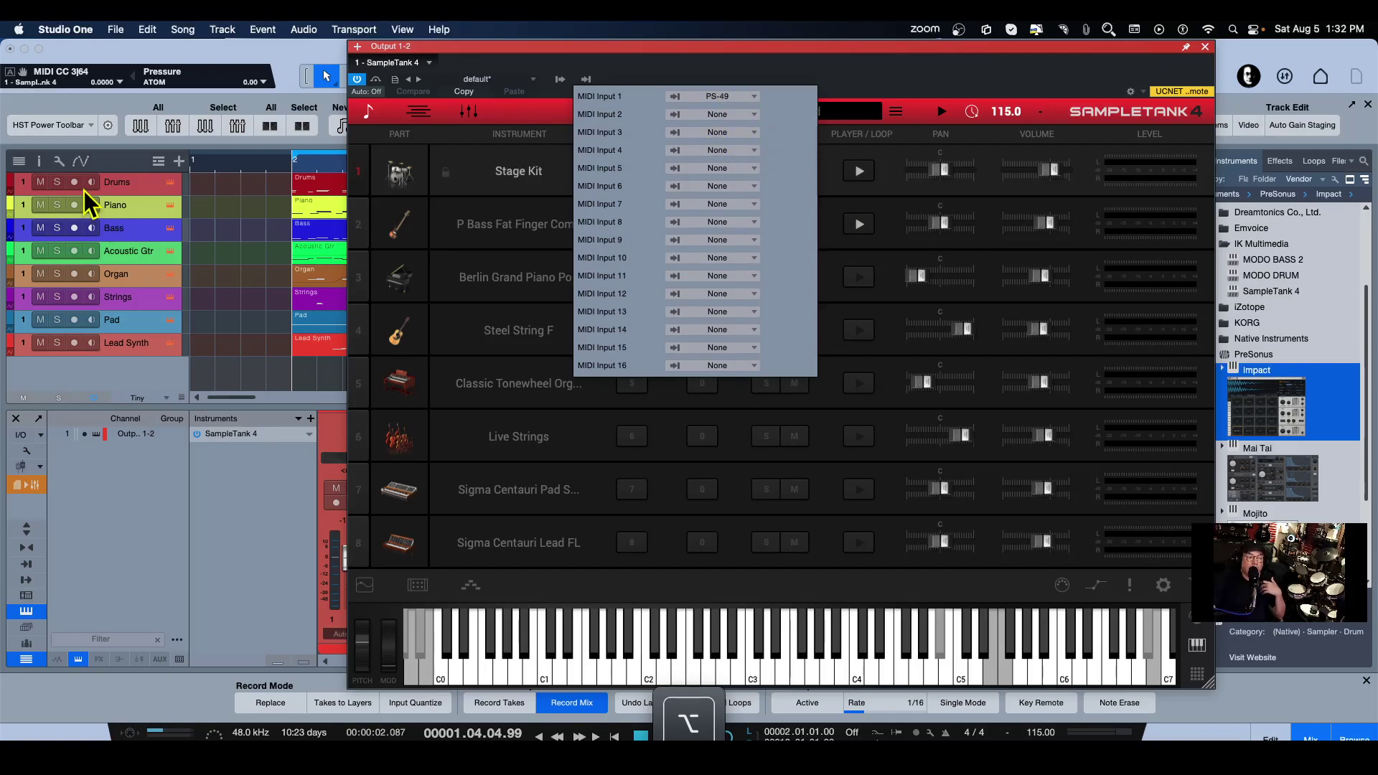
click(644, 75)
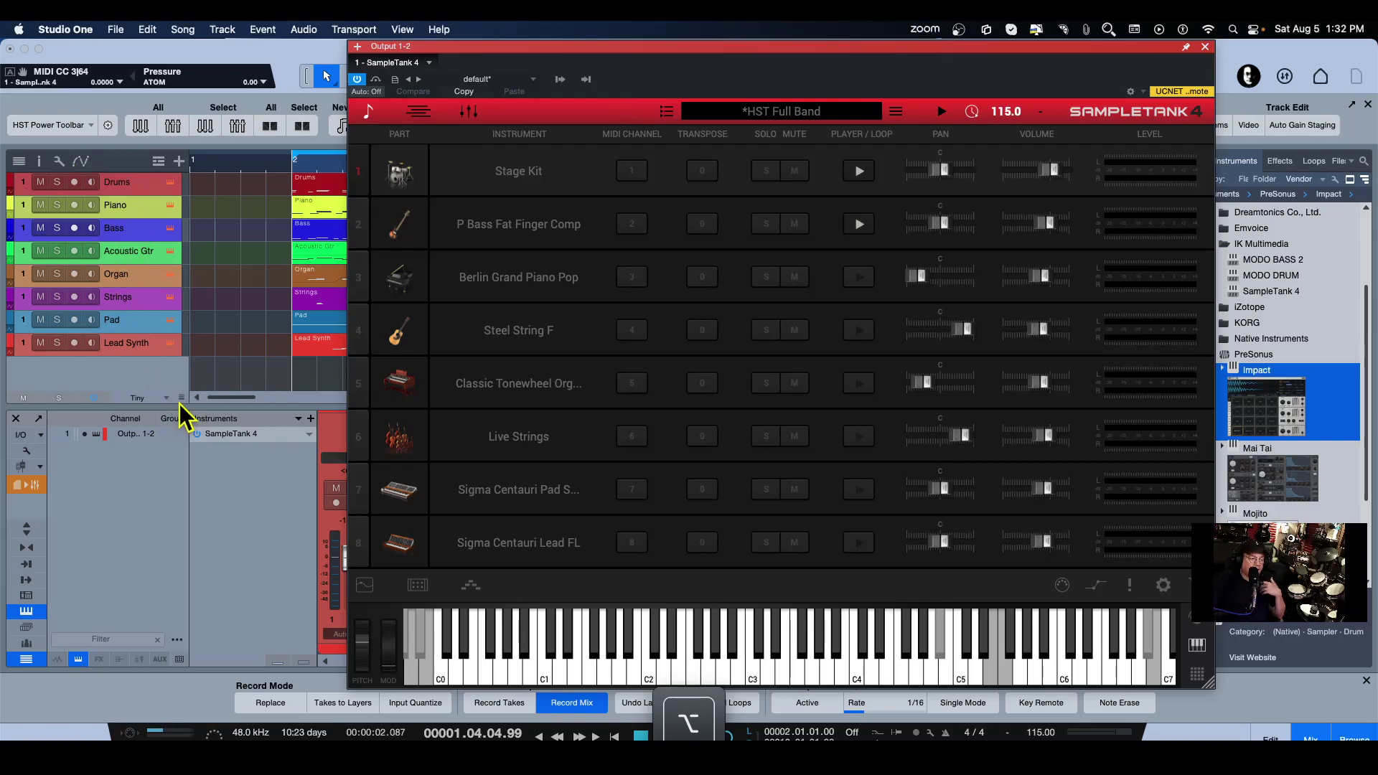
Step: Enlarge the Drums track to show its routing, set its input to New Keyboard, and arm it for recording
drag(181, 400, 181, 400)
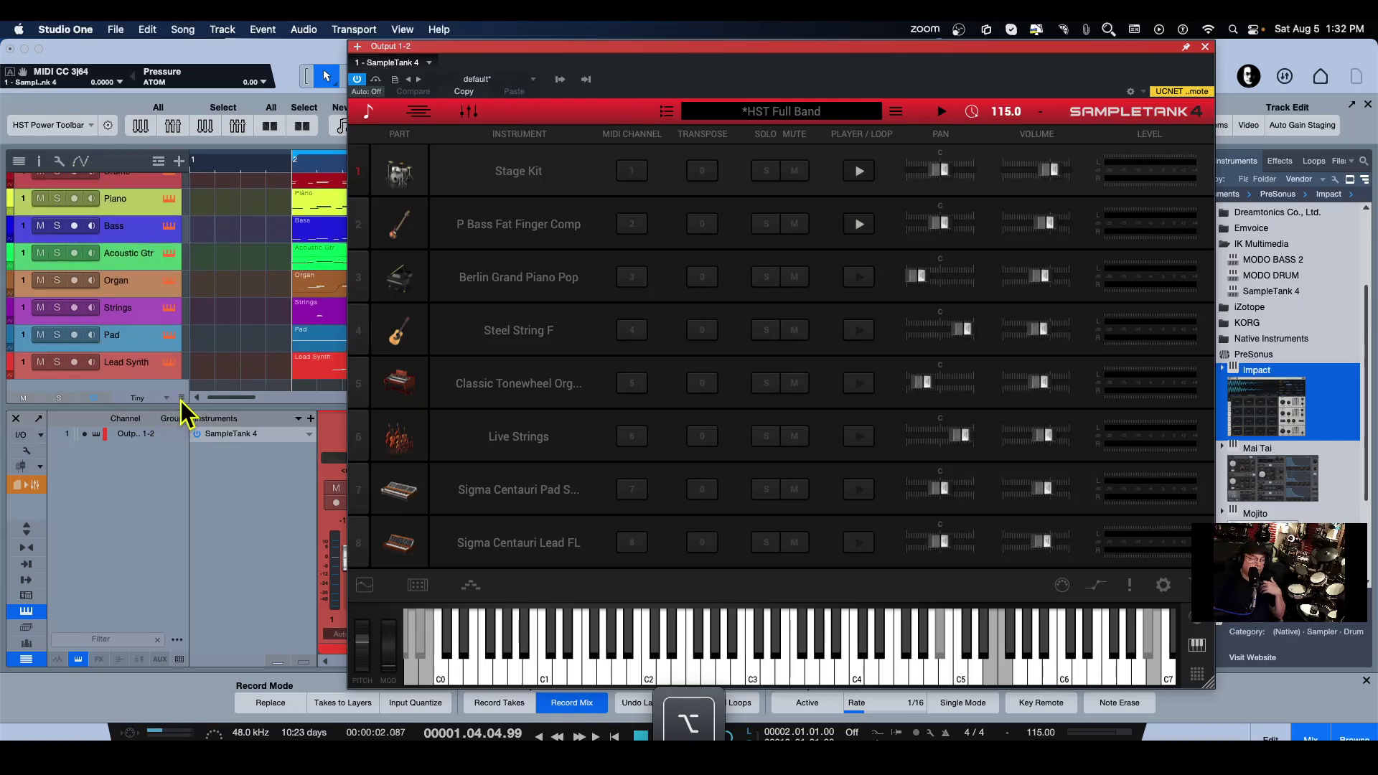
scroll(142, 219, up, 1)
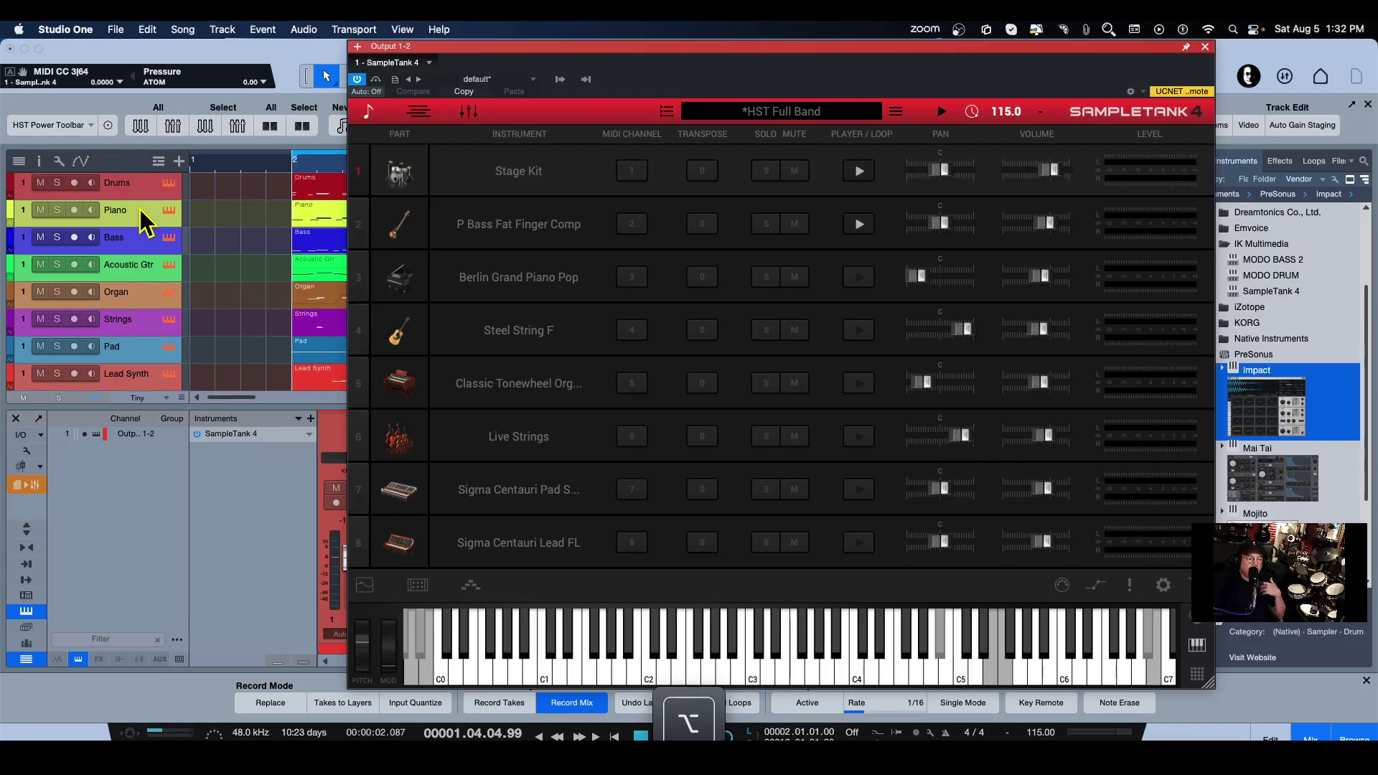
click(139, 204)
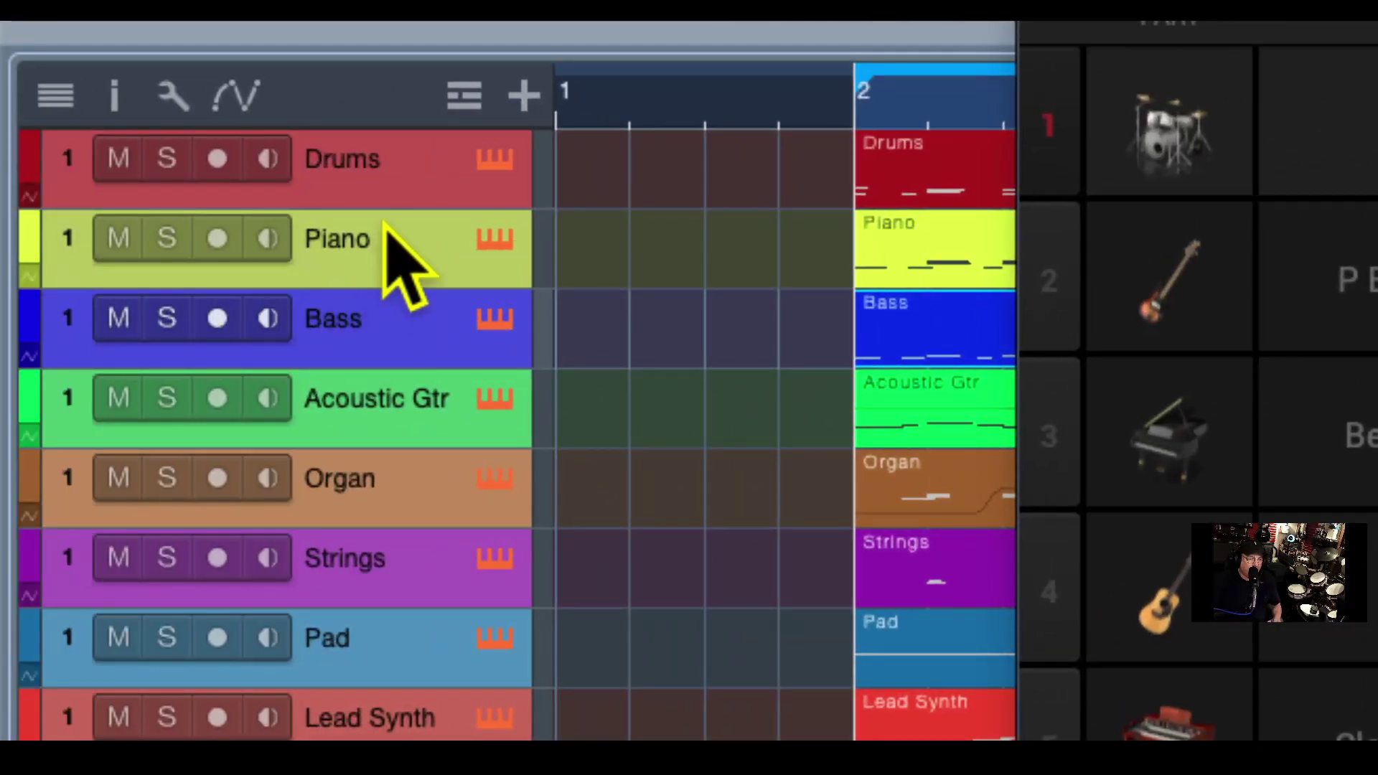
drag(391, 209, 391, 425)
click(224, 269)
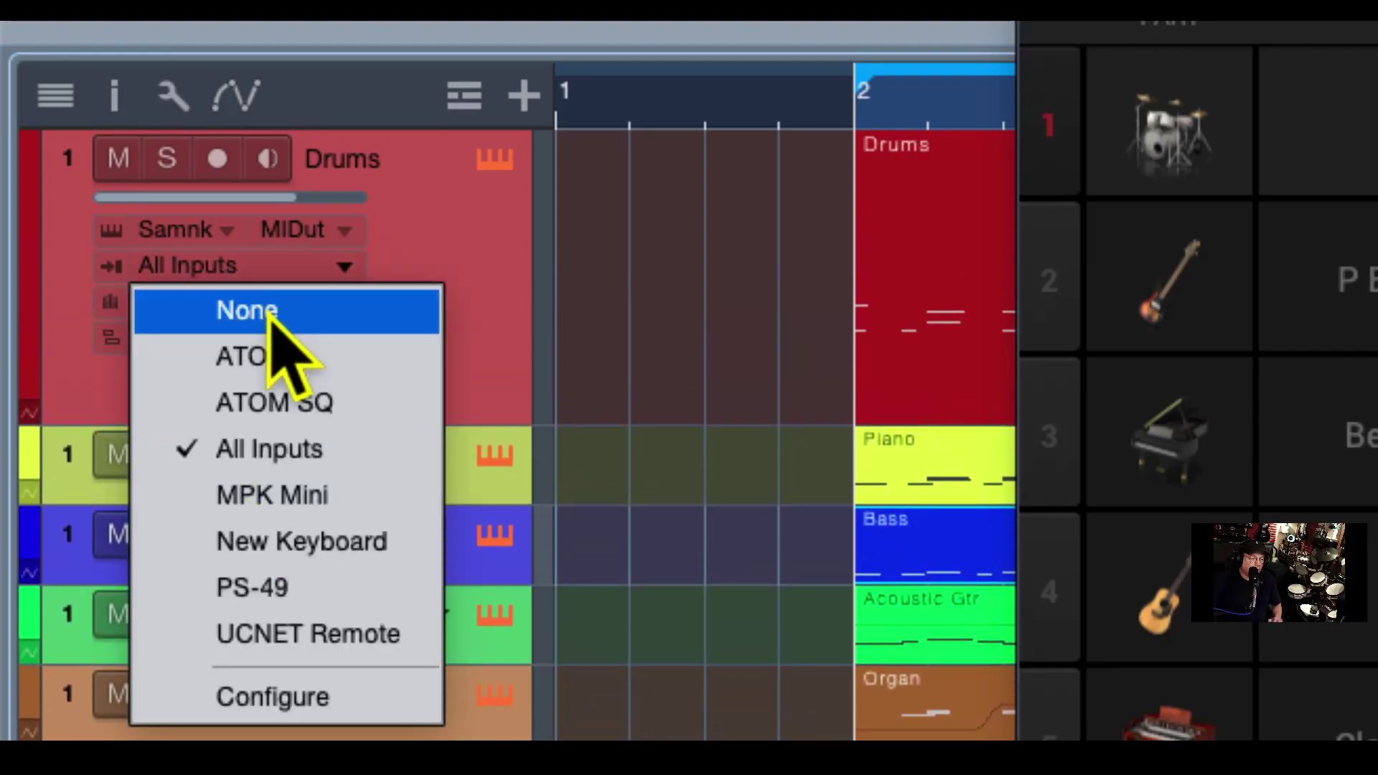
click(291, 542)
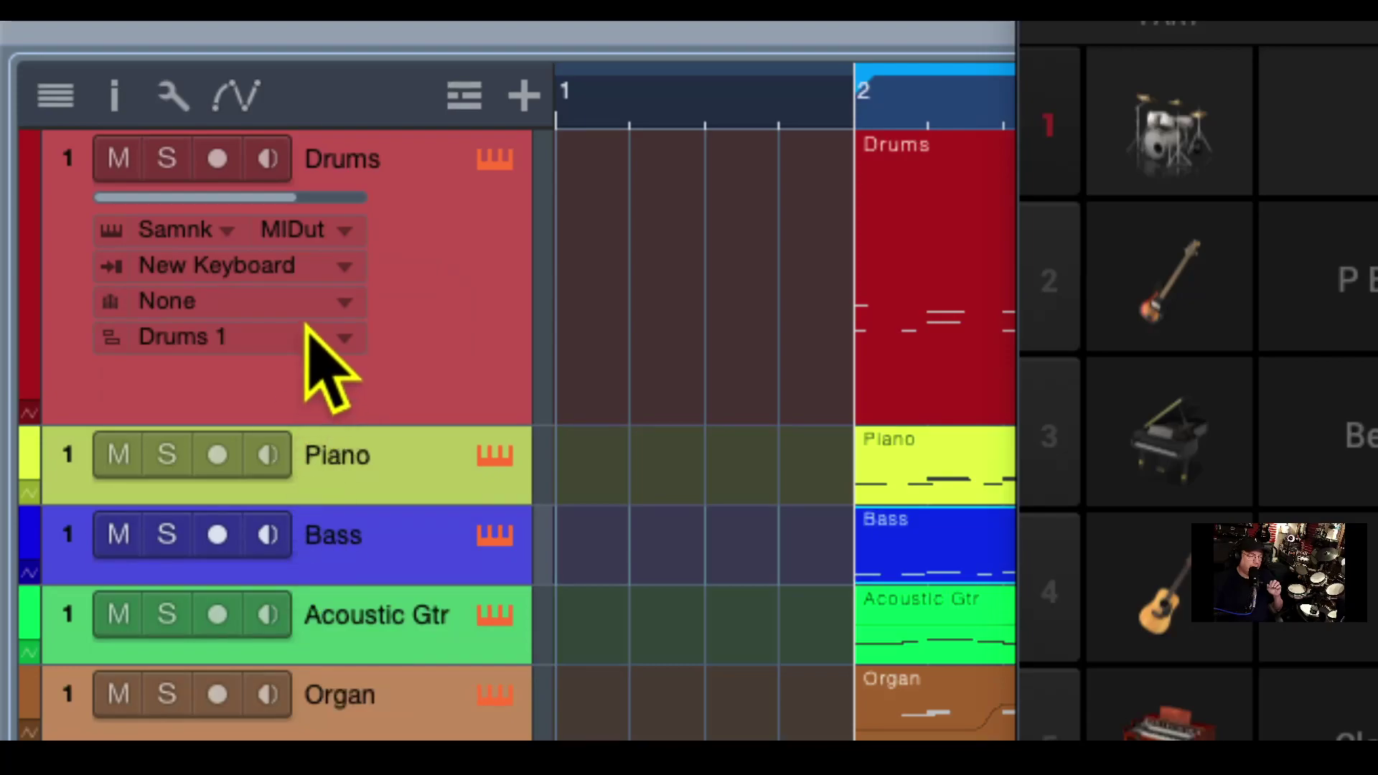
click(218, 159)
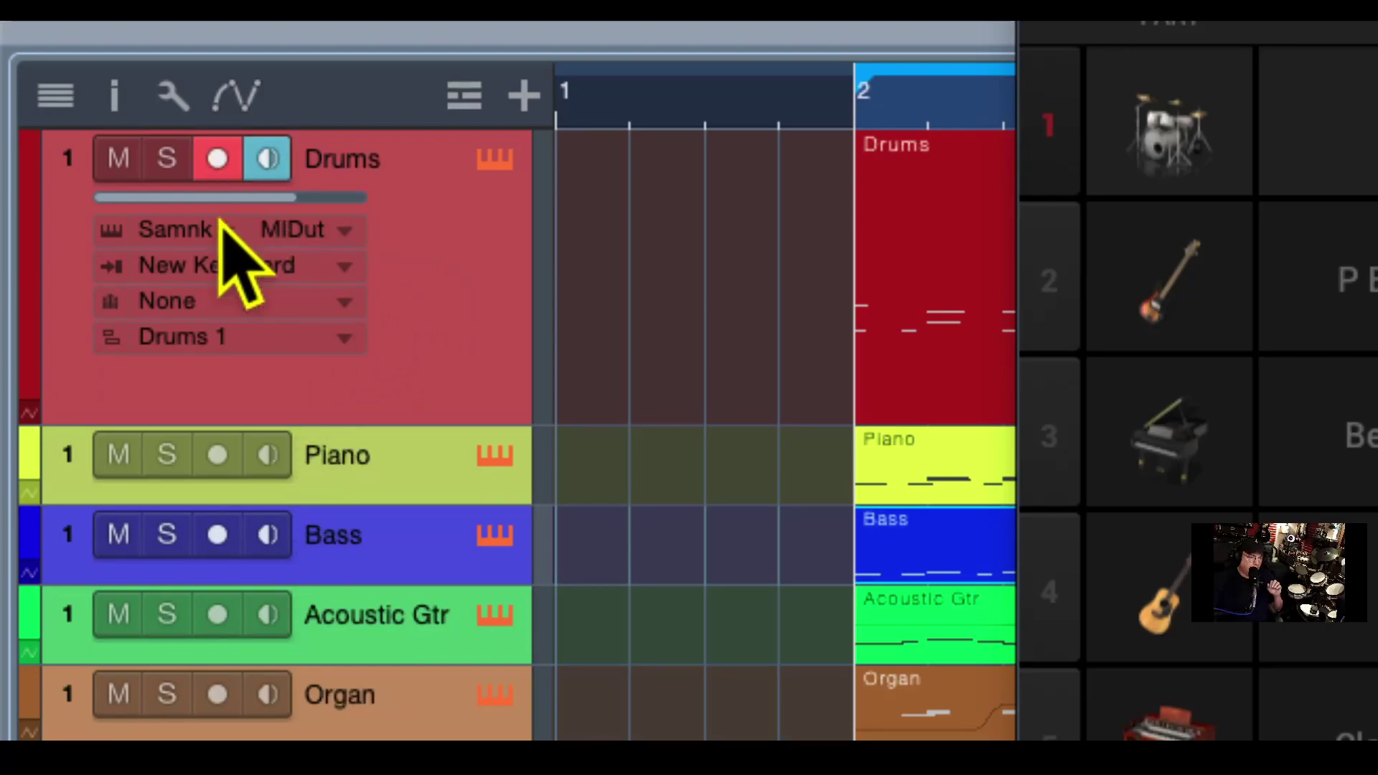
Step: Enlarge the Piano track and set its input to PS-49
drag(320, 503, 321, 718)
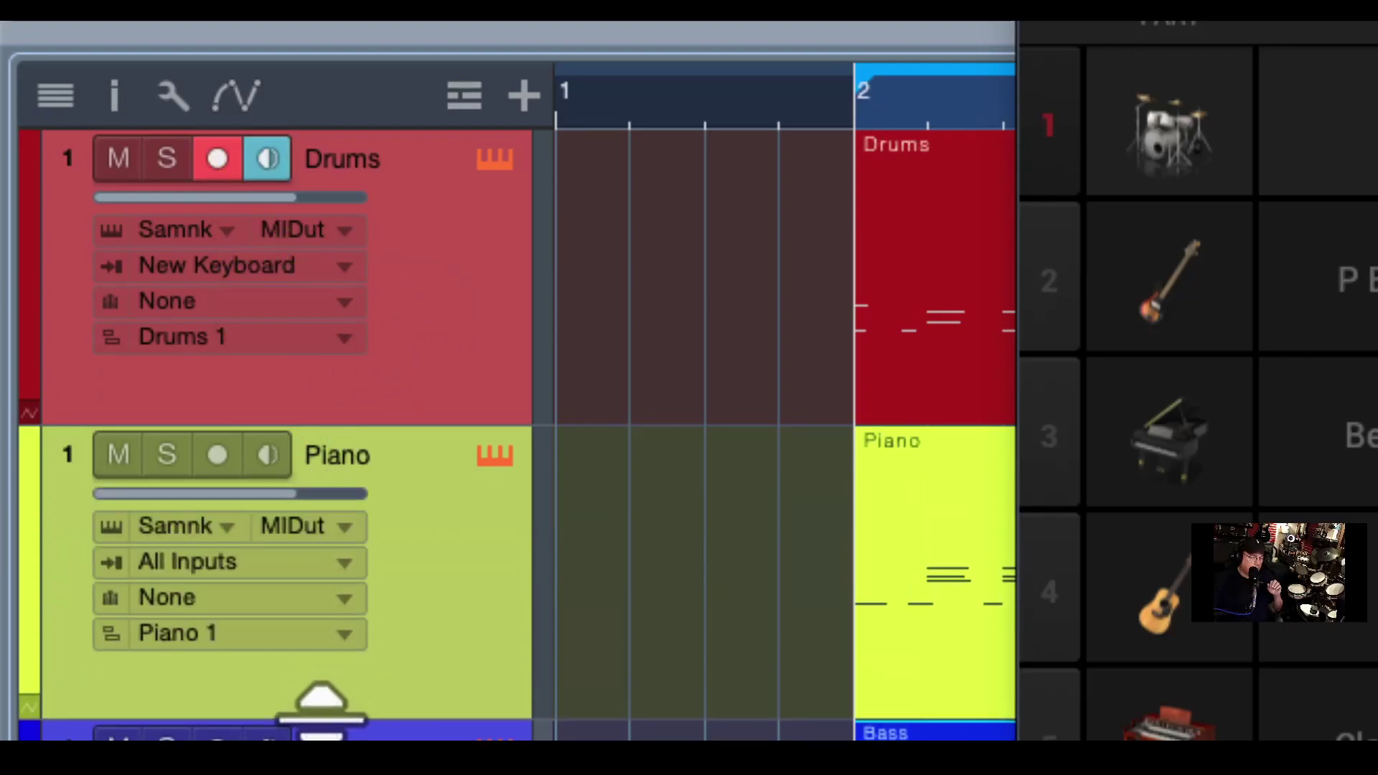
click(237, 562)
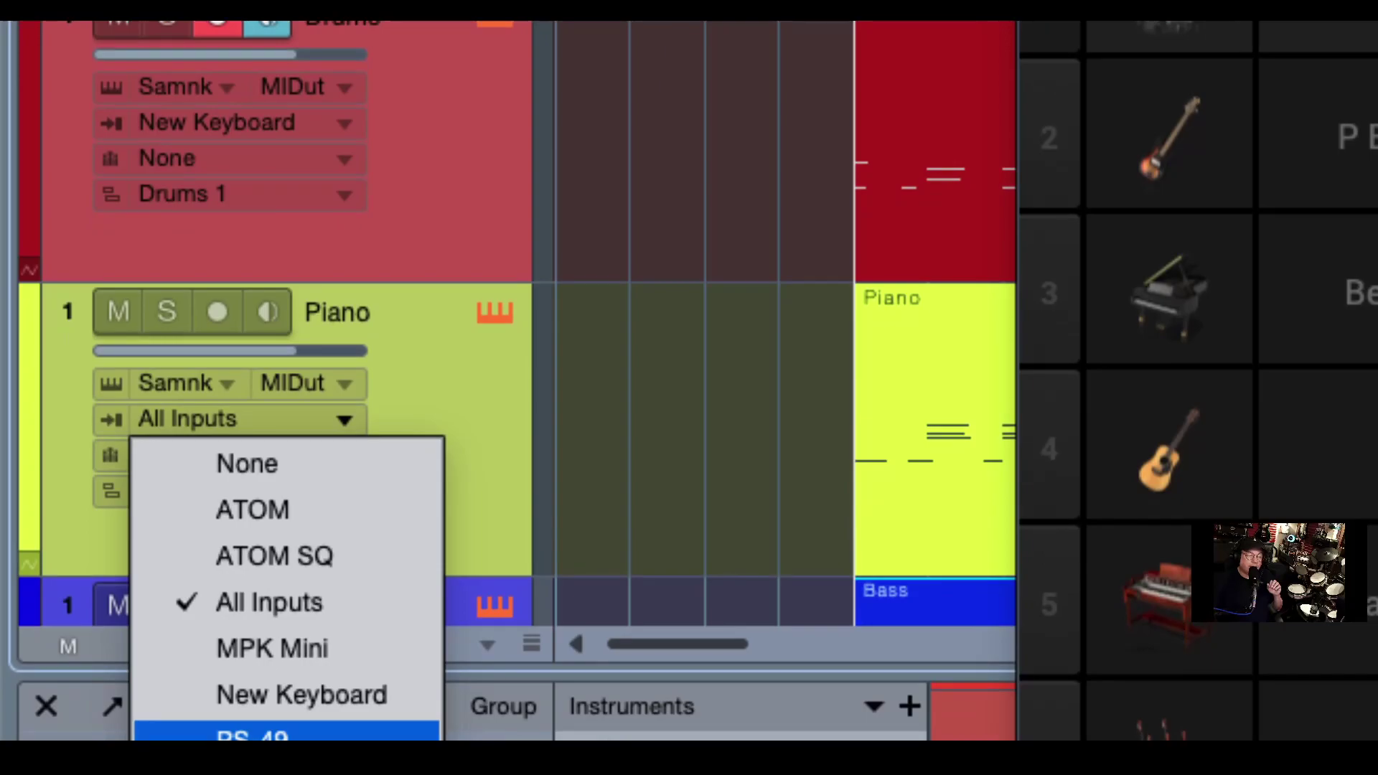
click(251, 733)
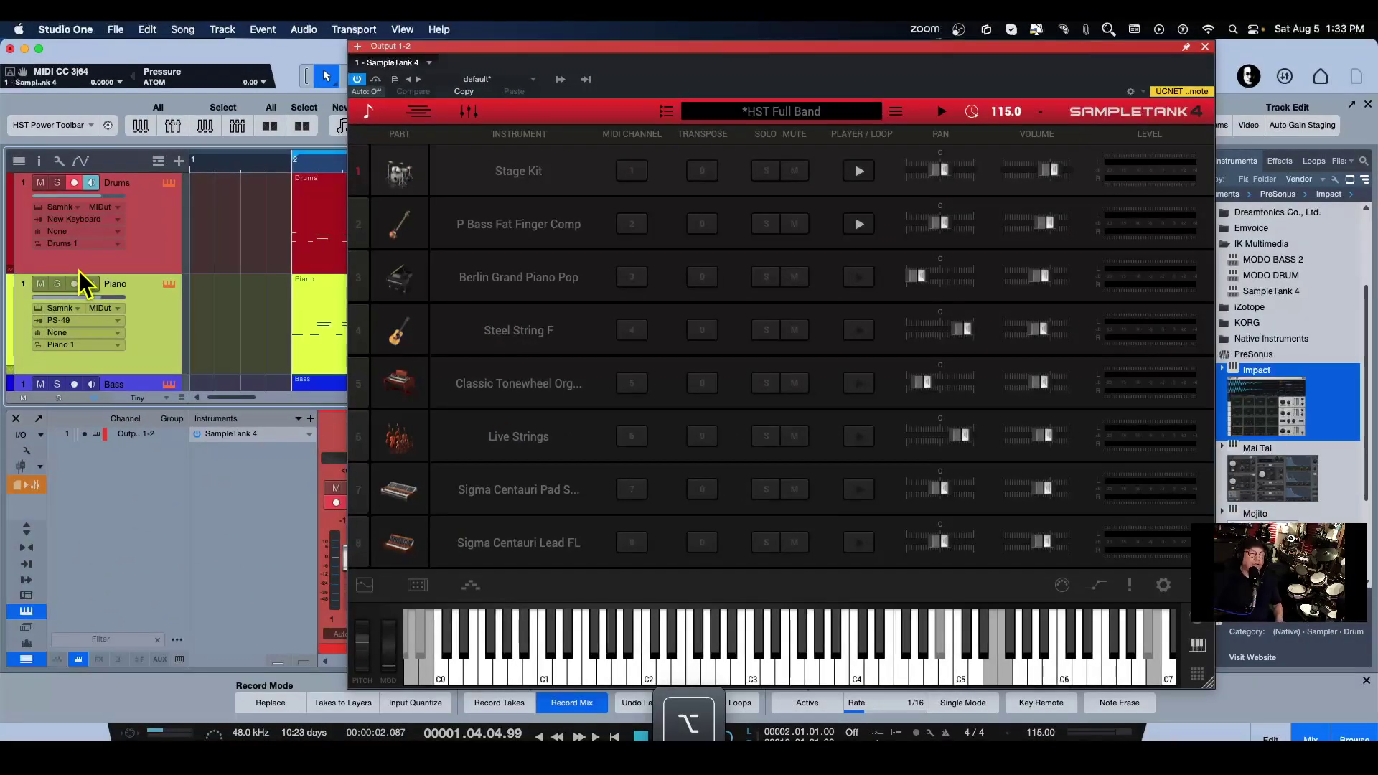
Step: Check SampleTank 4's direct inputs list, and shrink the arrangement tracks back to a compact height
click(586, 80)
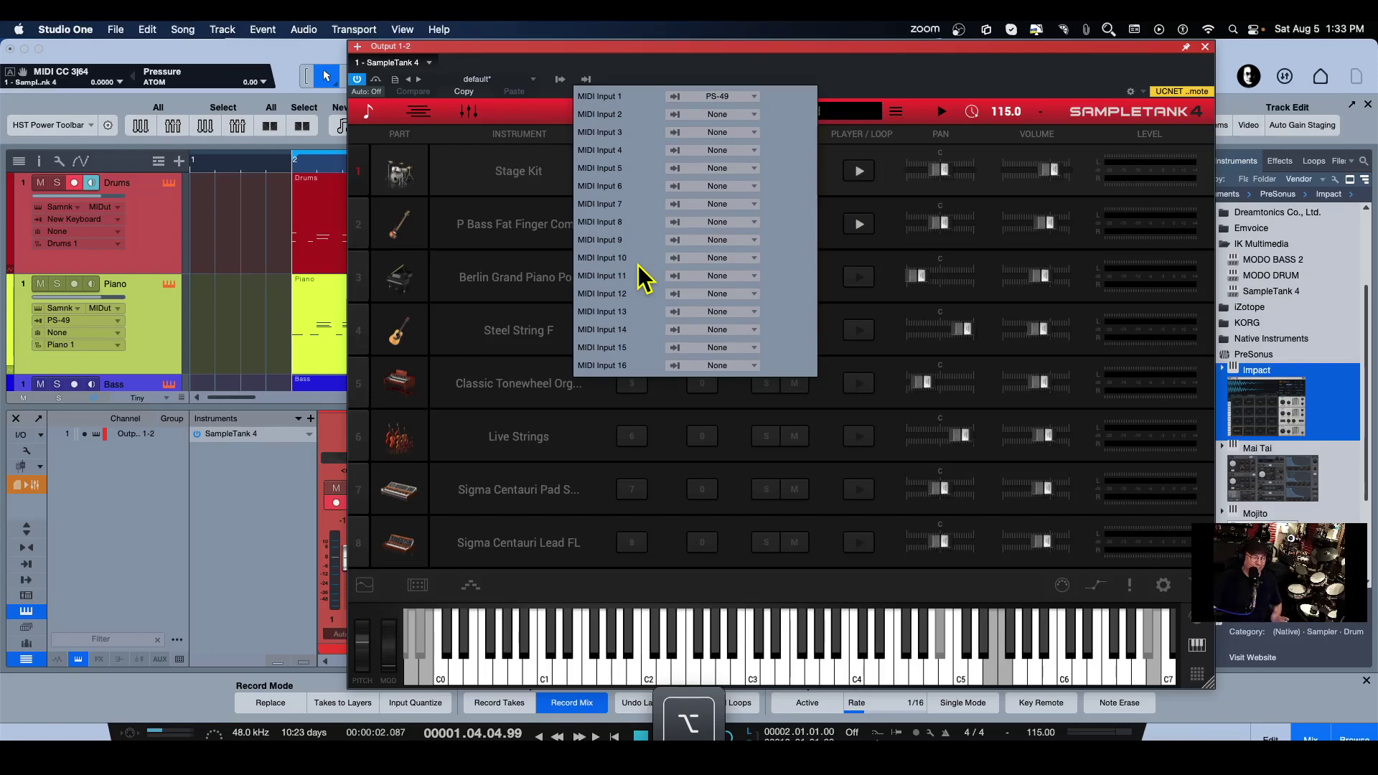
click(183, 417)
click(182, 400)
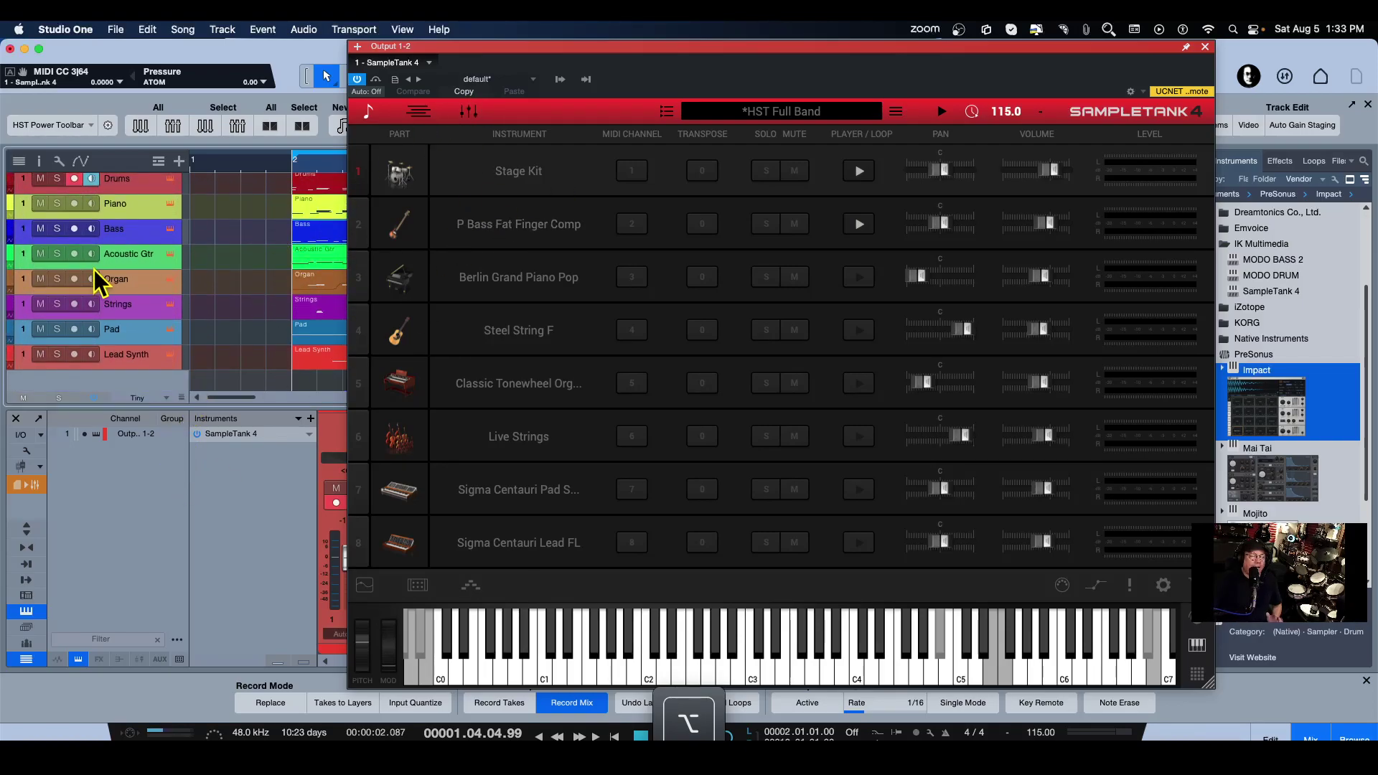
Step: Set MIDI Input 1 to None in SampleTank 4's direct inputs, and close the list
click(585, 79)
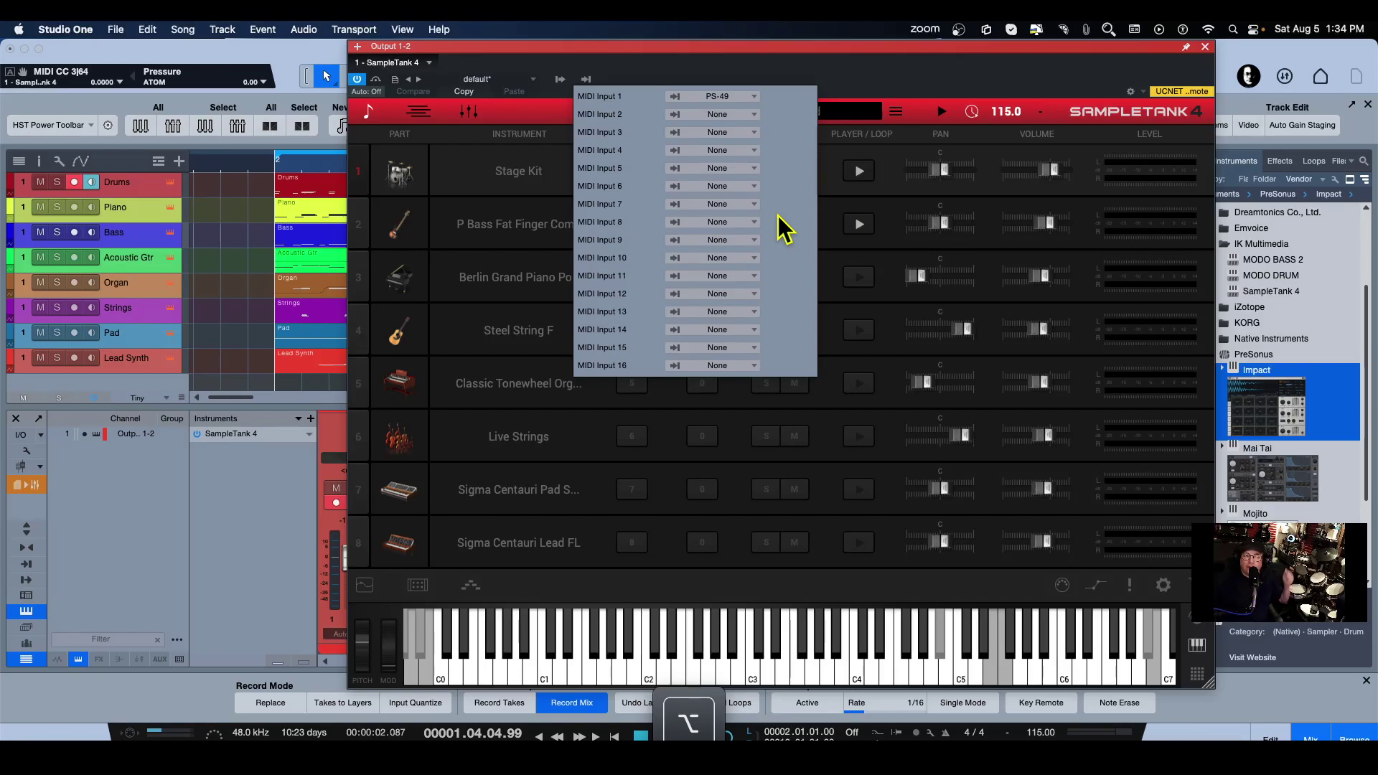
click(734, 100)
click(712, 114)
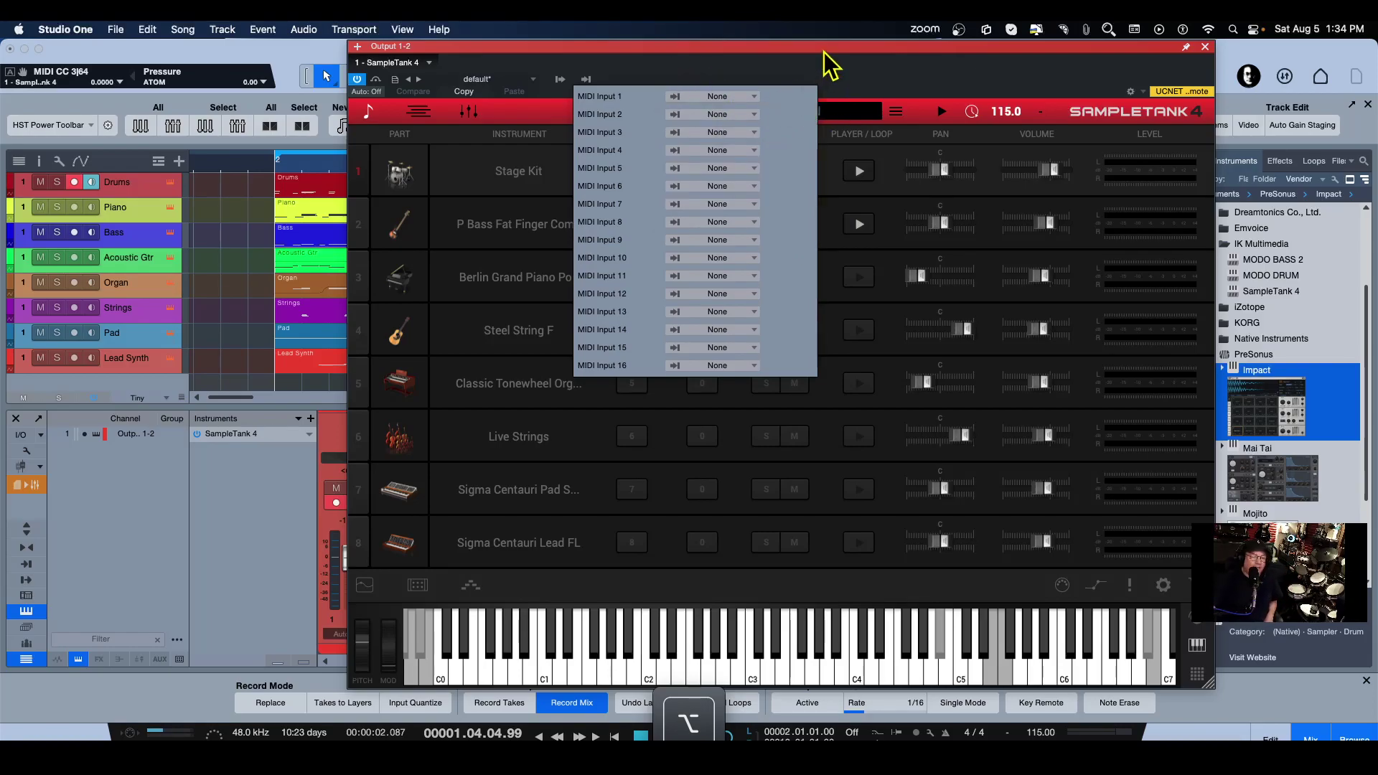
scroll(138, 208, down, 1)
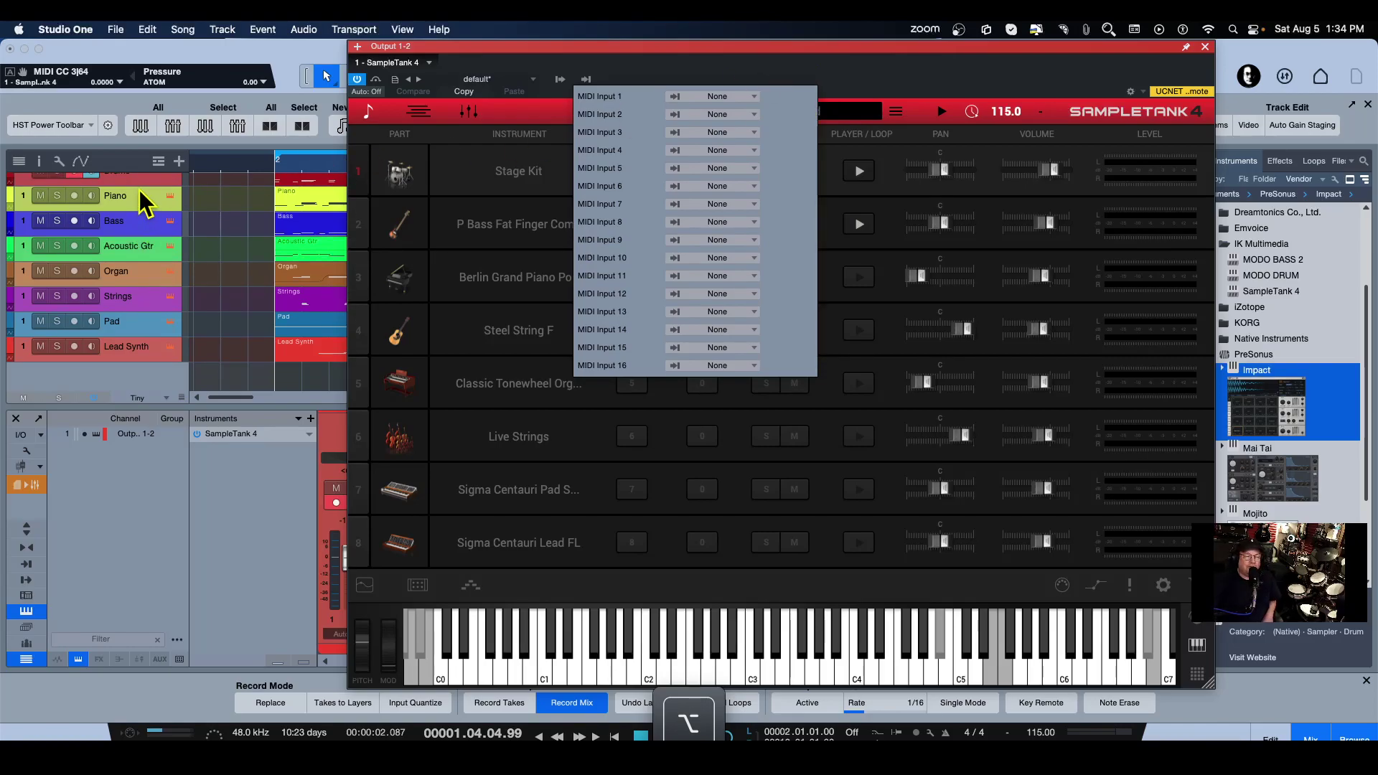
scroll(141, 193, up, 1)
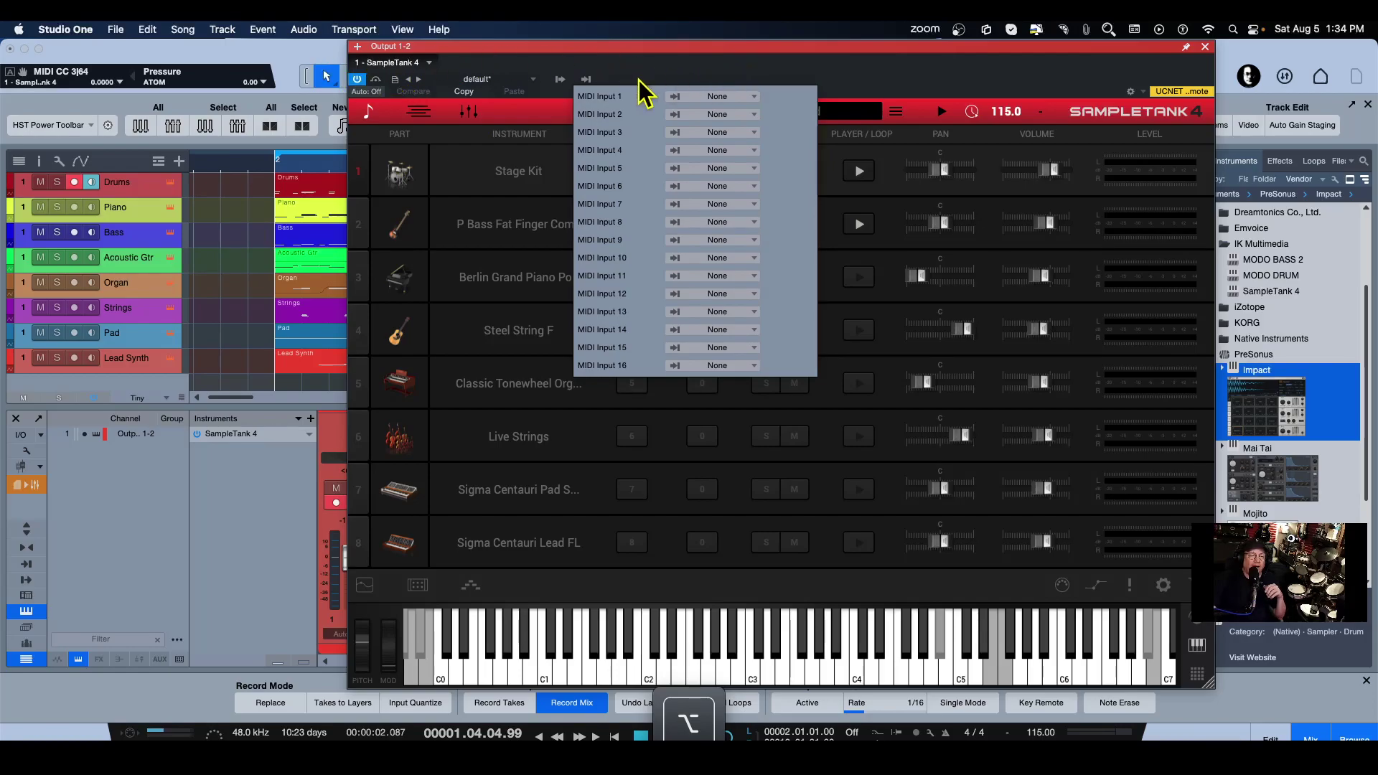
click(600, 80)
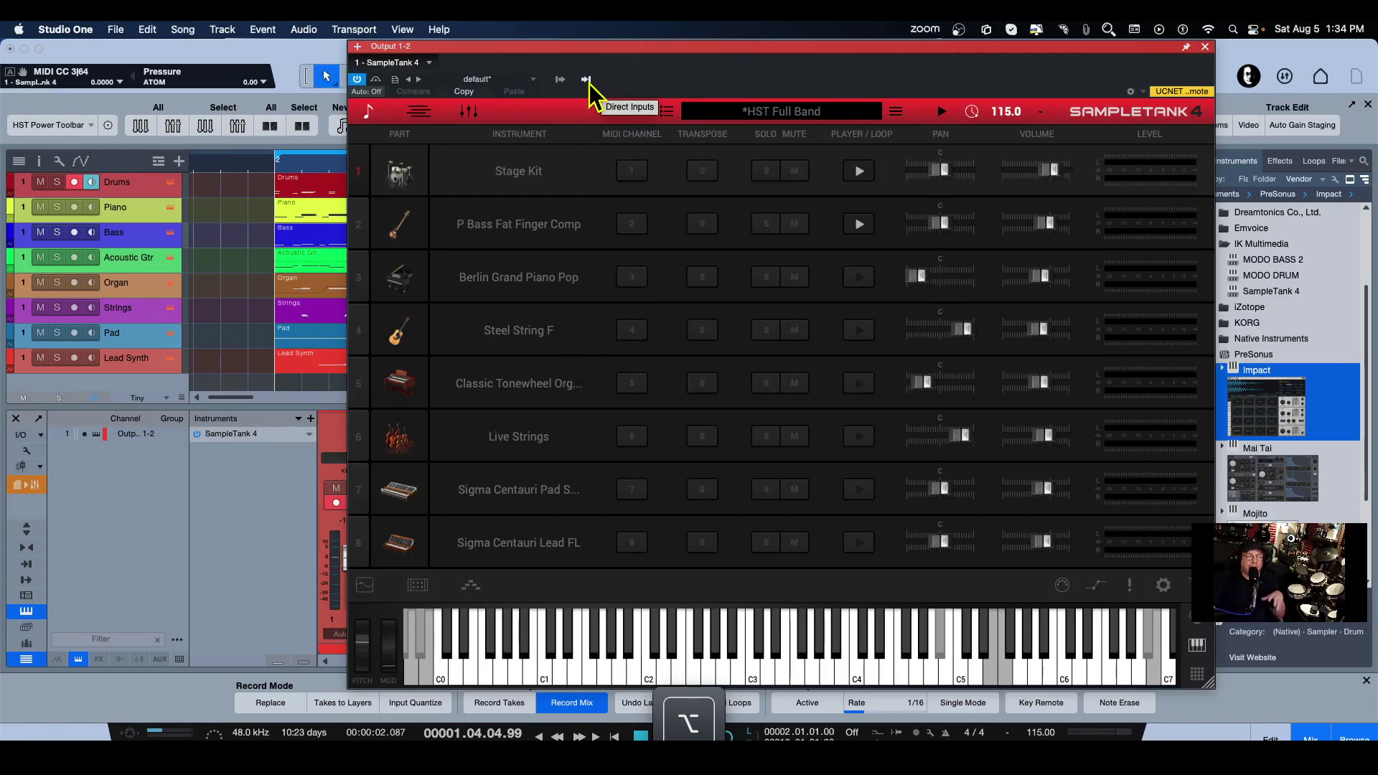